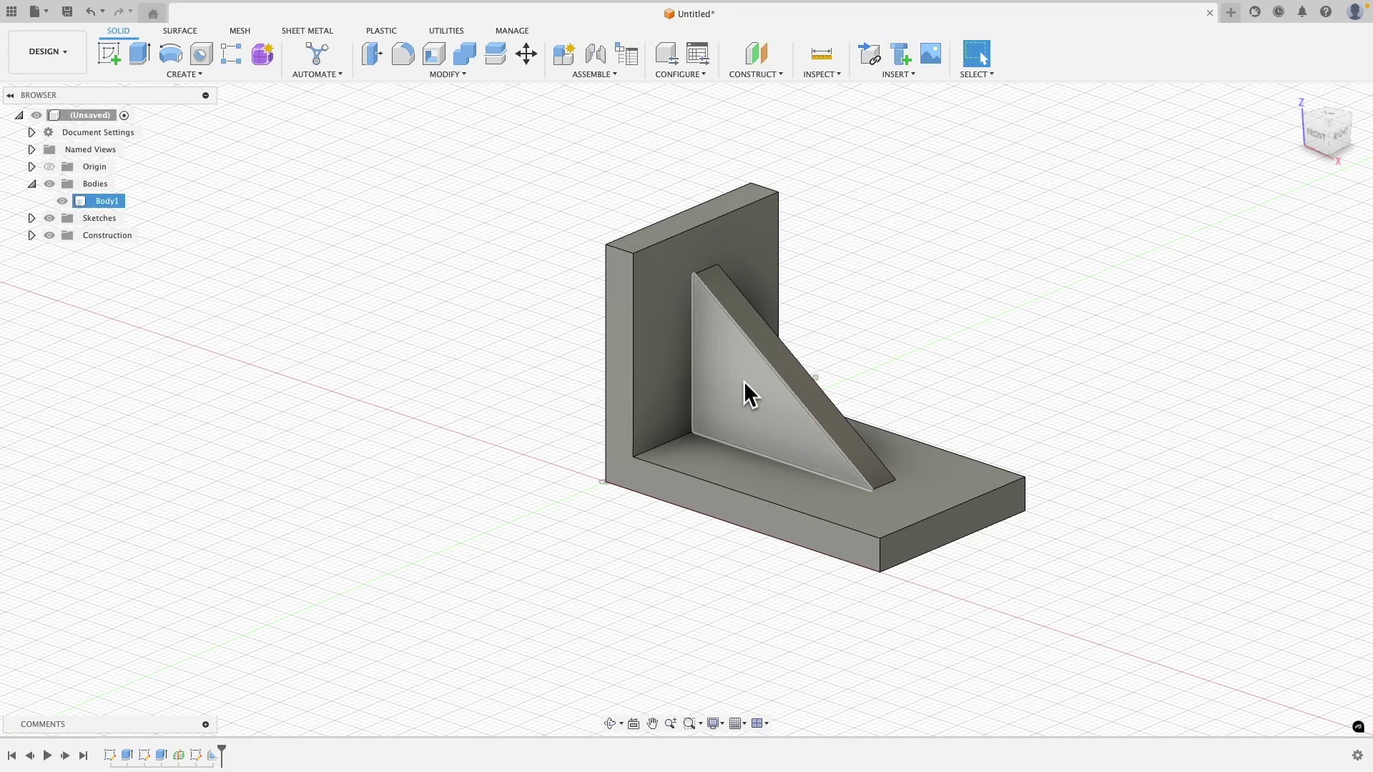
- Orbit the finished L-bracket toward its back wall, then start a new Untitled design
middle_click_drag(744, 382, 812, 453, "shift")
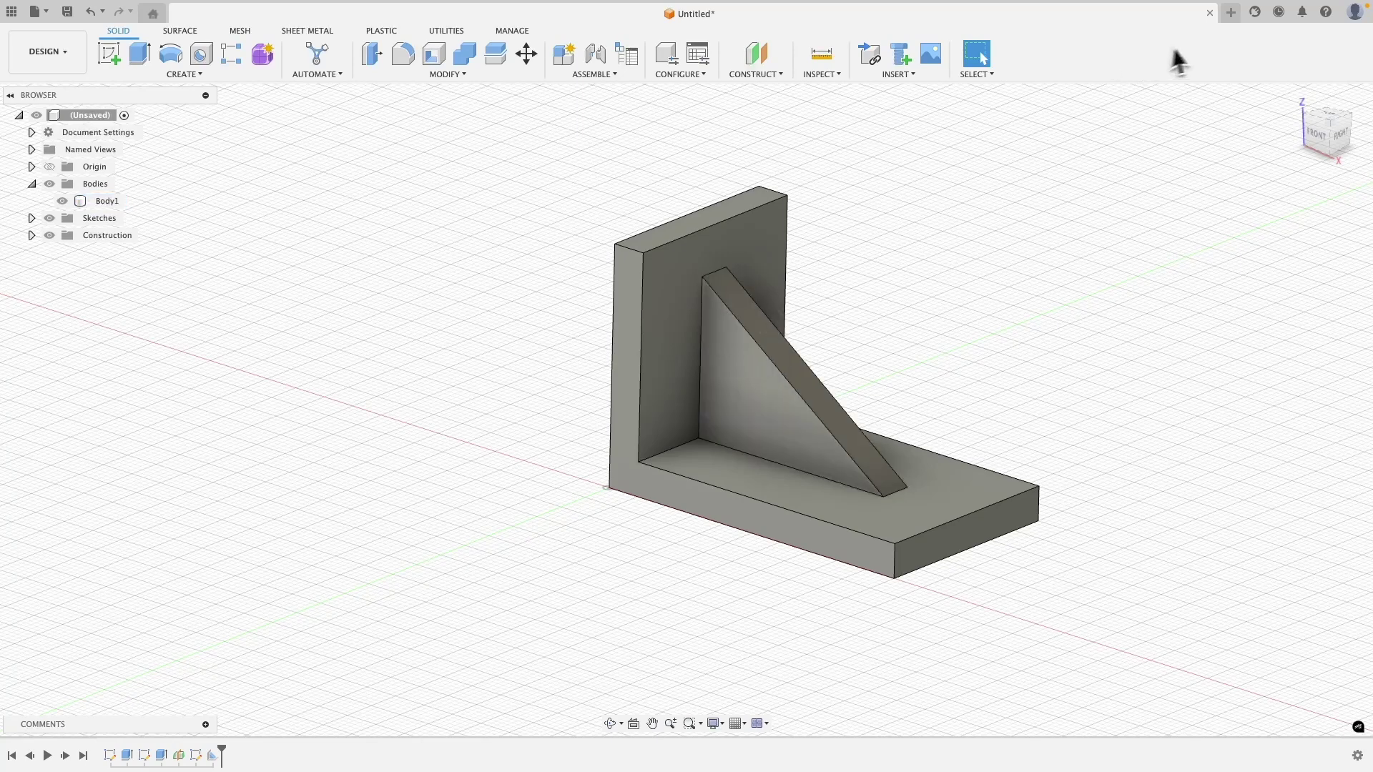
left_click(1231, 13)
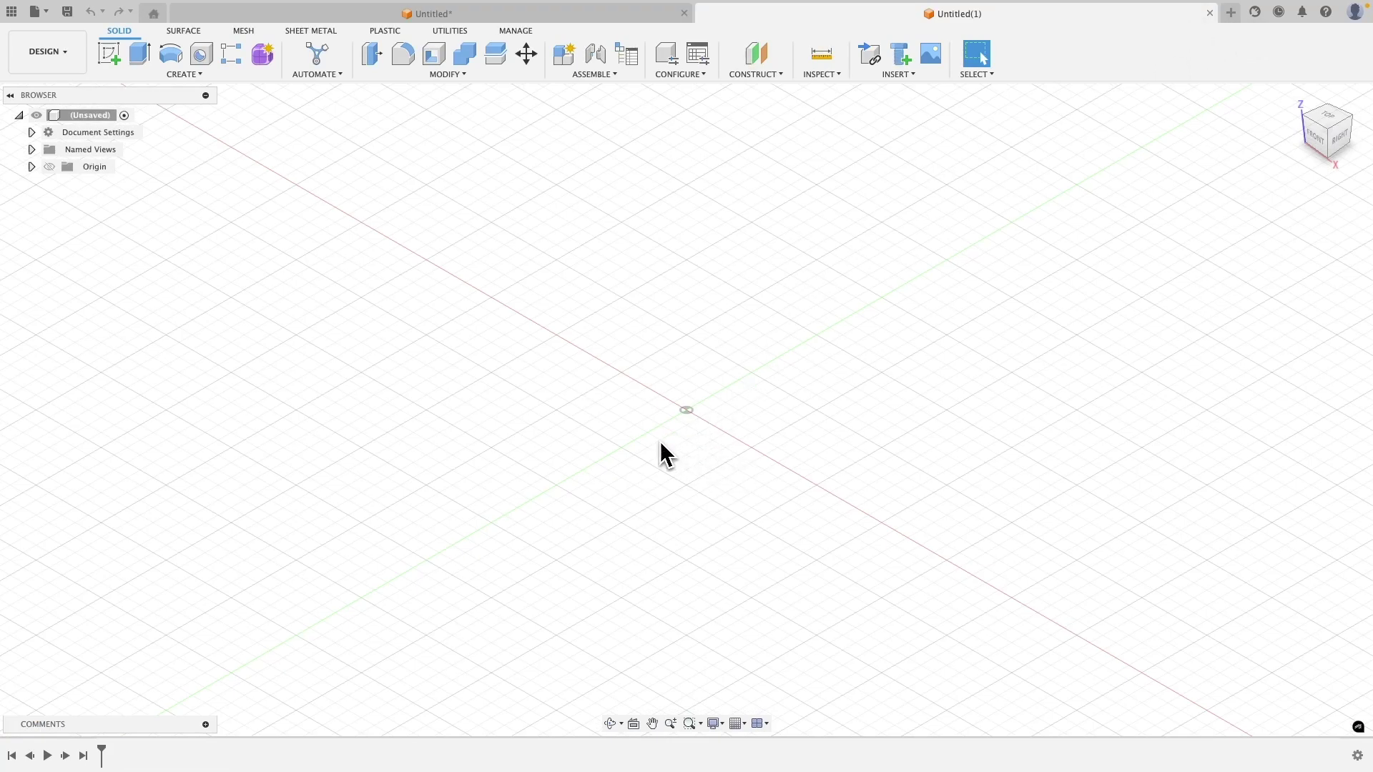
- Sketch a 30 × 50 mm rectangle from the origin on the XY ground plane
left_click(114, 58)
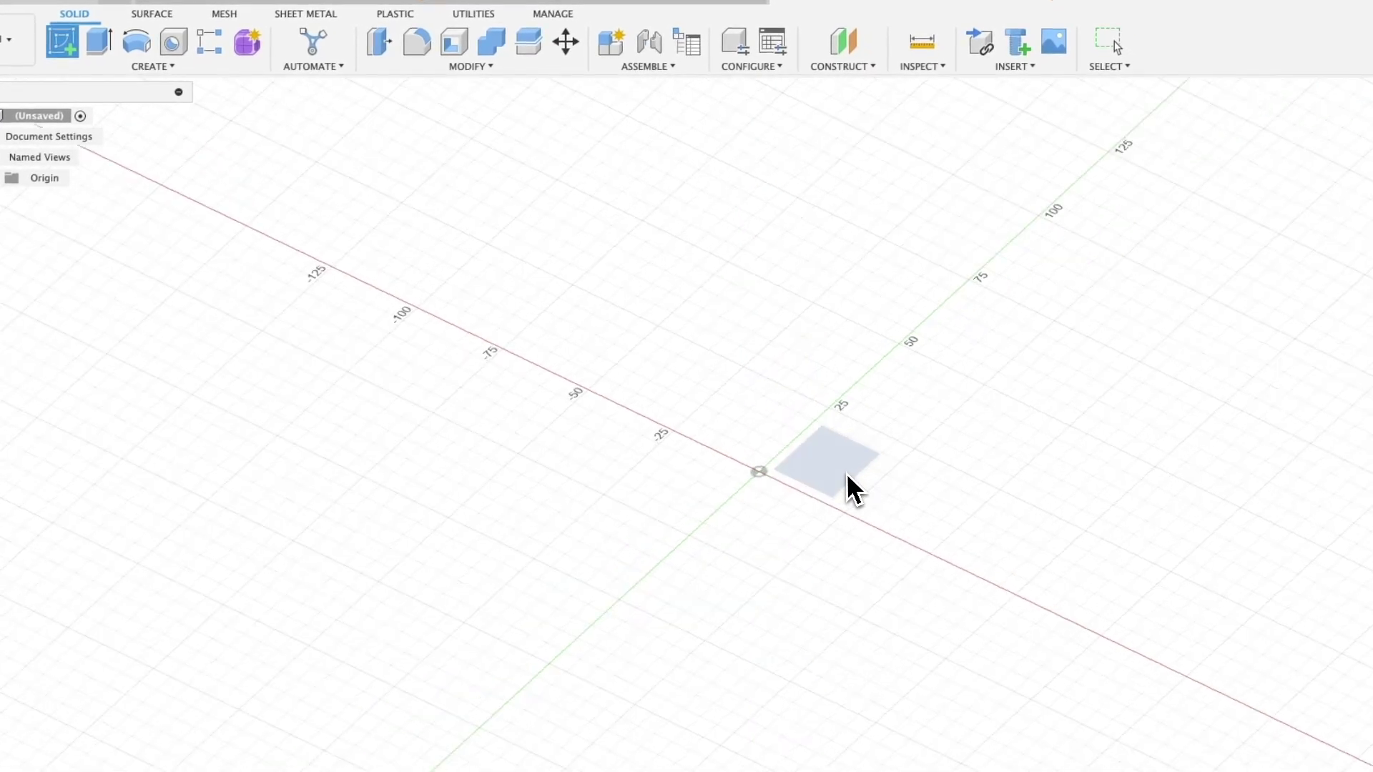
left_click(848, 475)
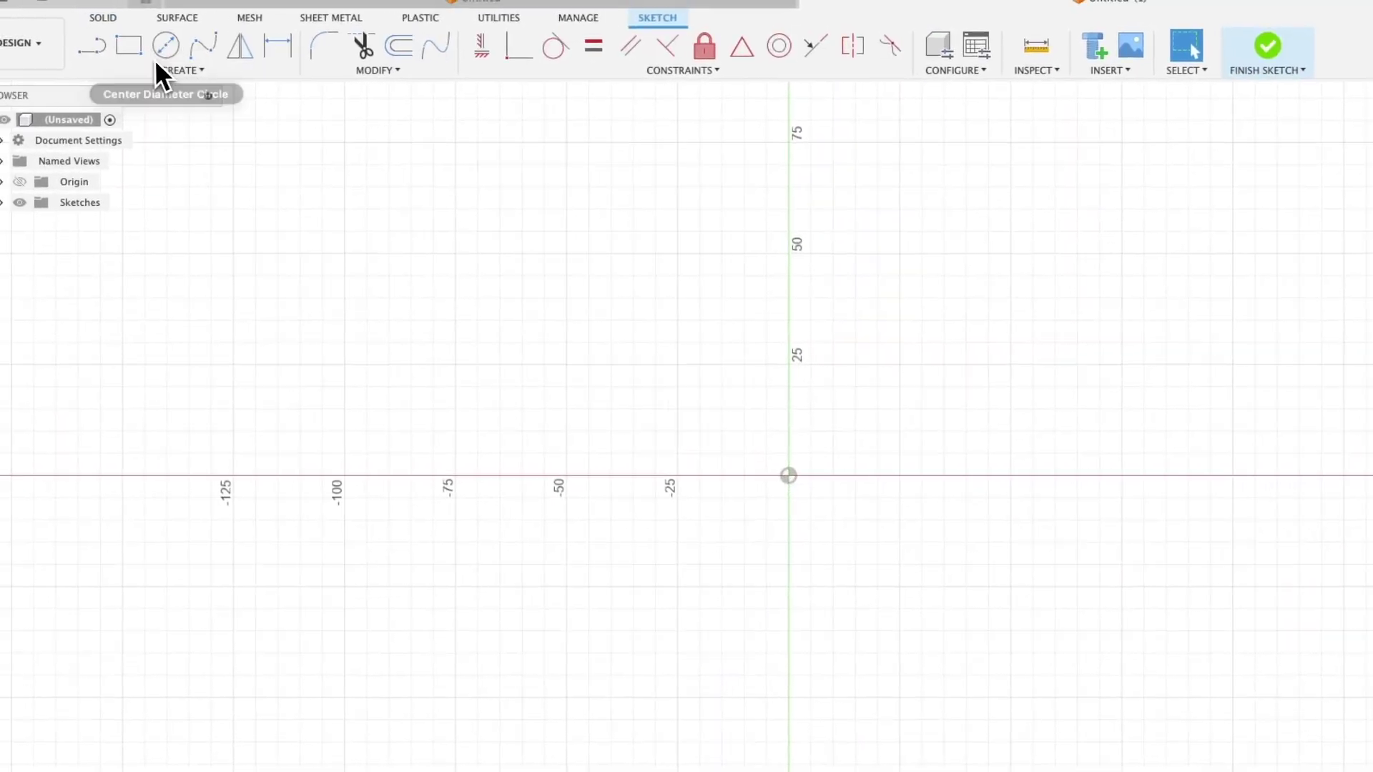
left_click(139, 49)
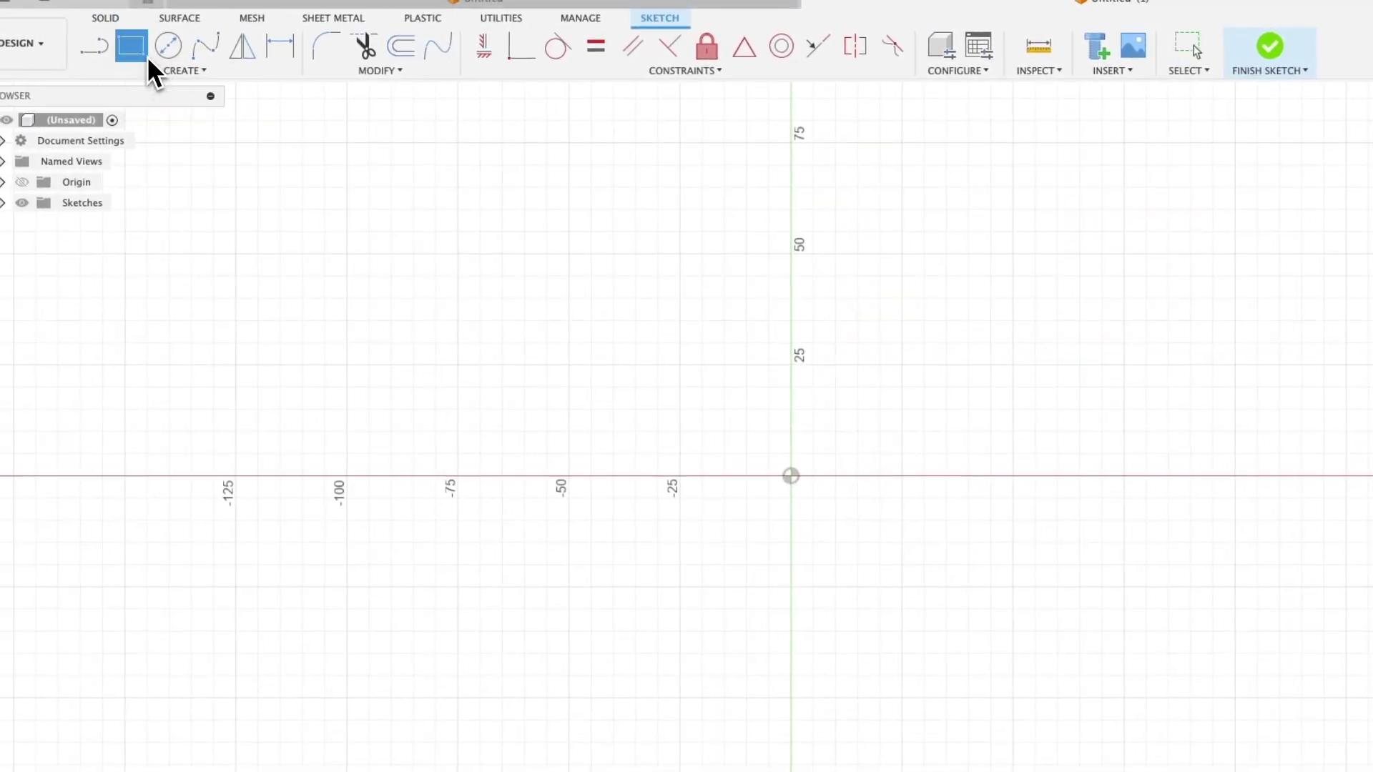
left_click(792, 480)
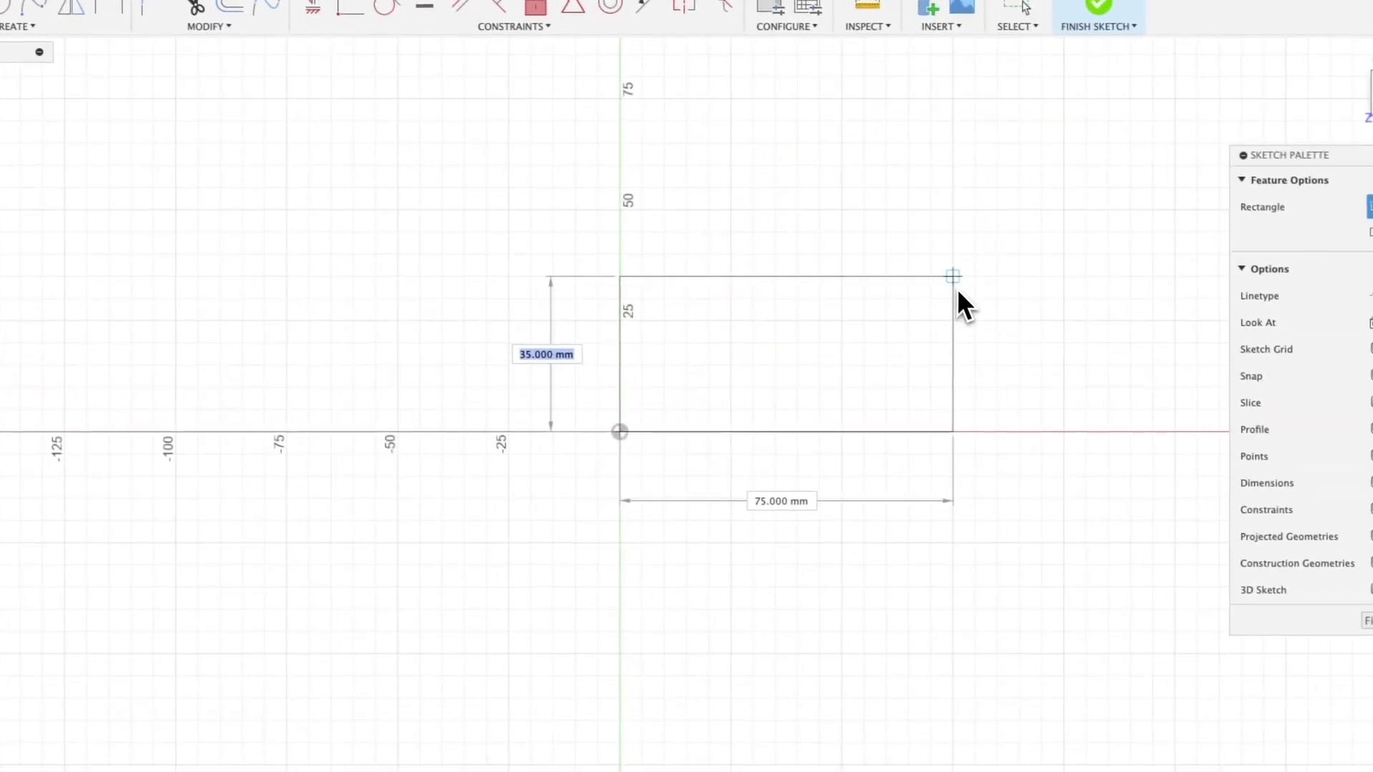
type("50")
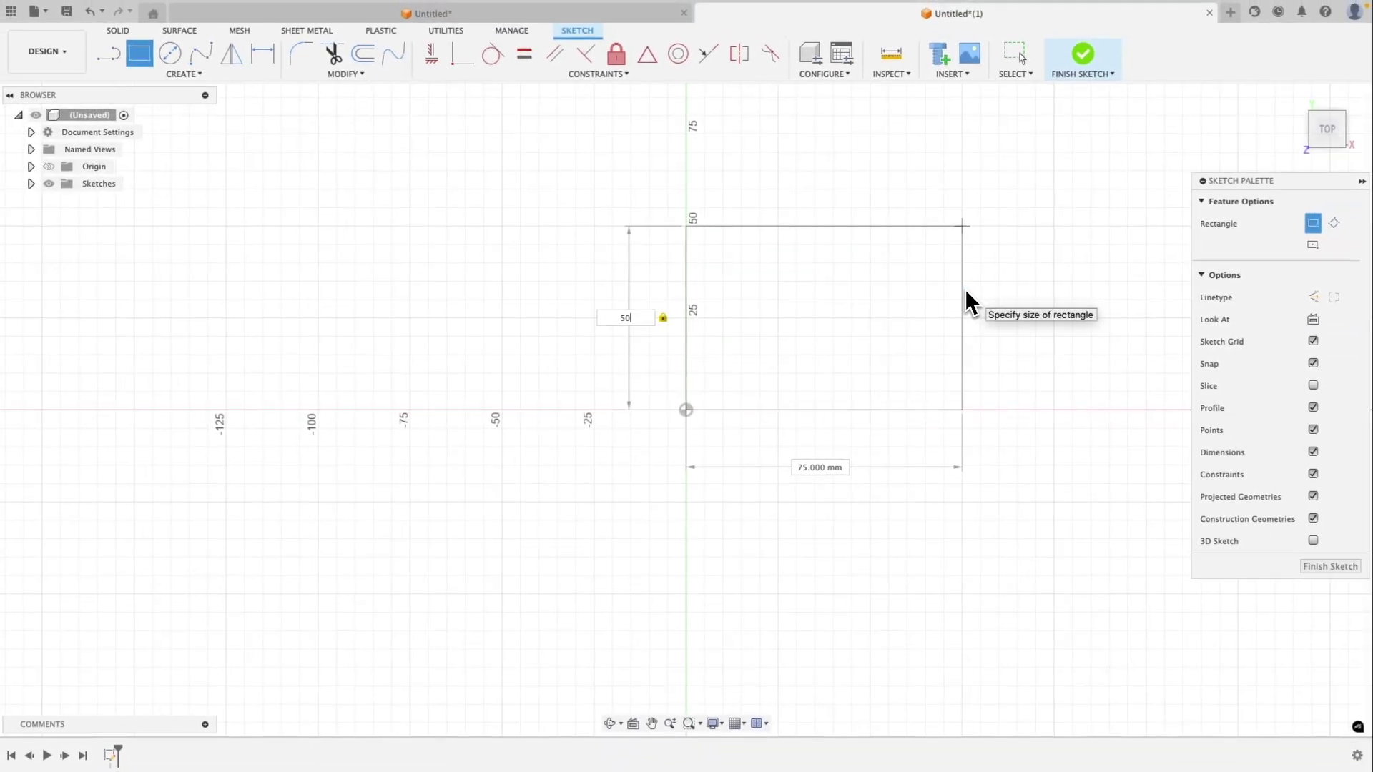
key("Tab")
type("30")
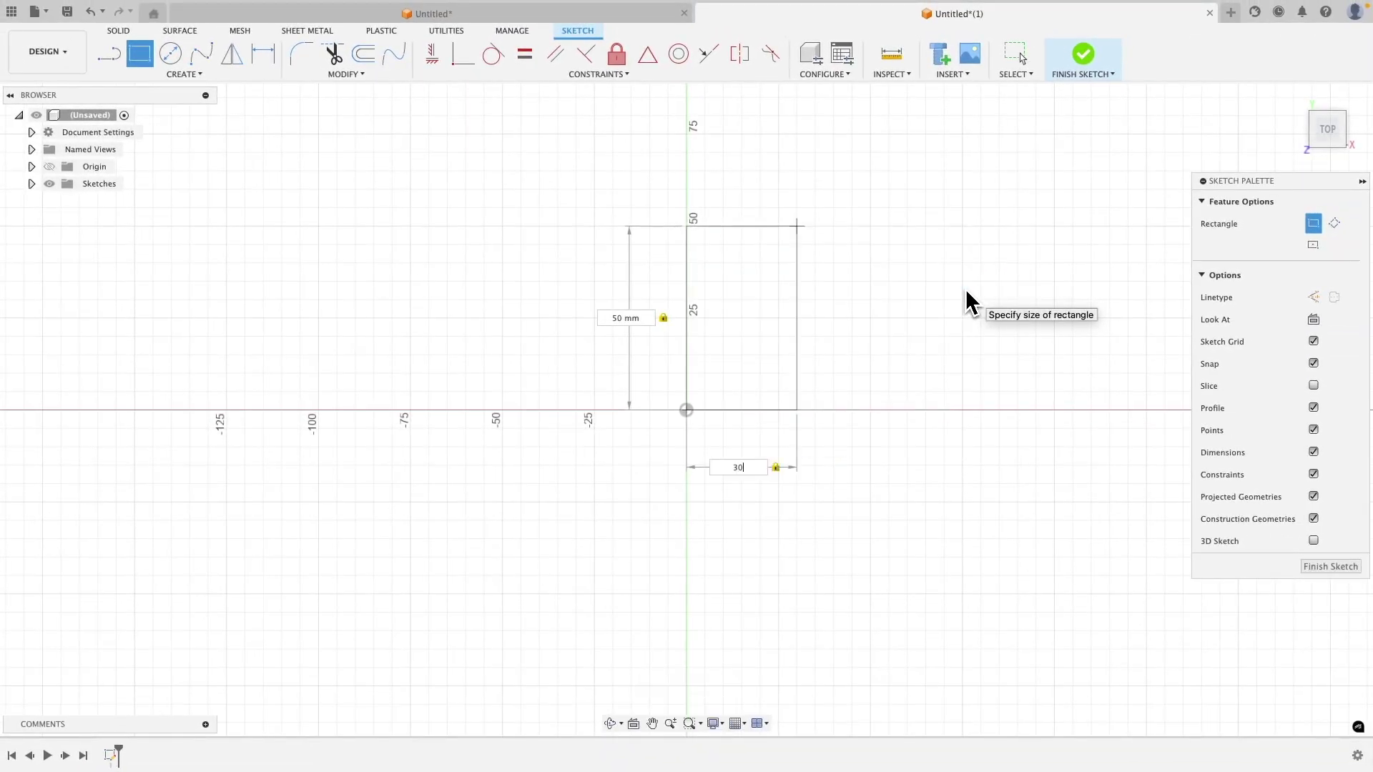
key("Return")
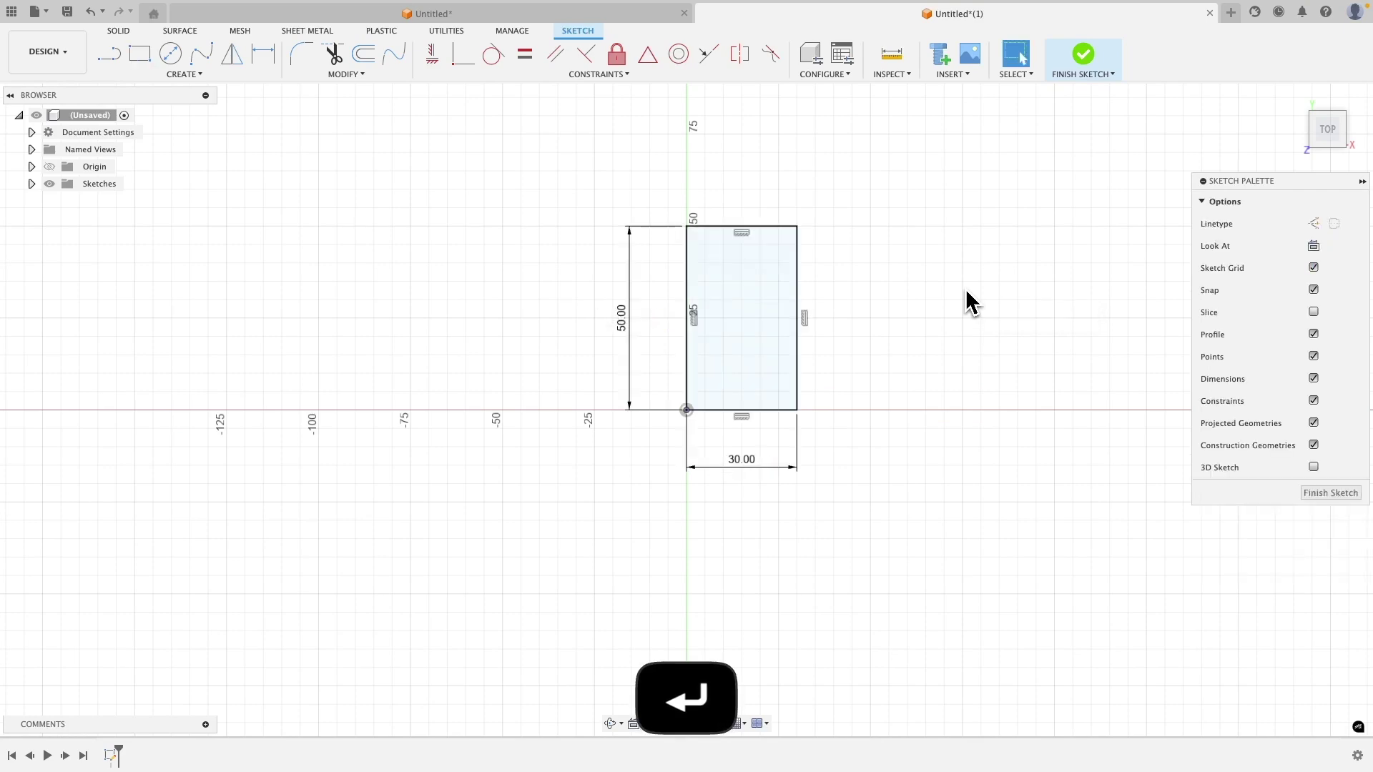
- Finish the sketch and extrude the rectangle 5 mm as a new plate body
left_click(1331, 493)
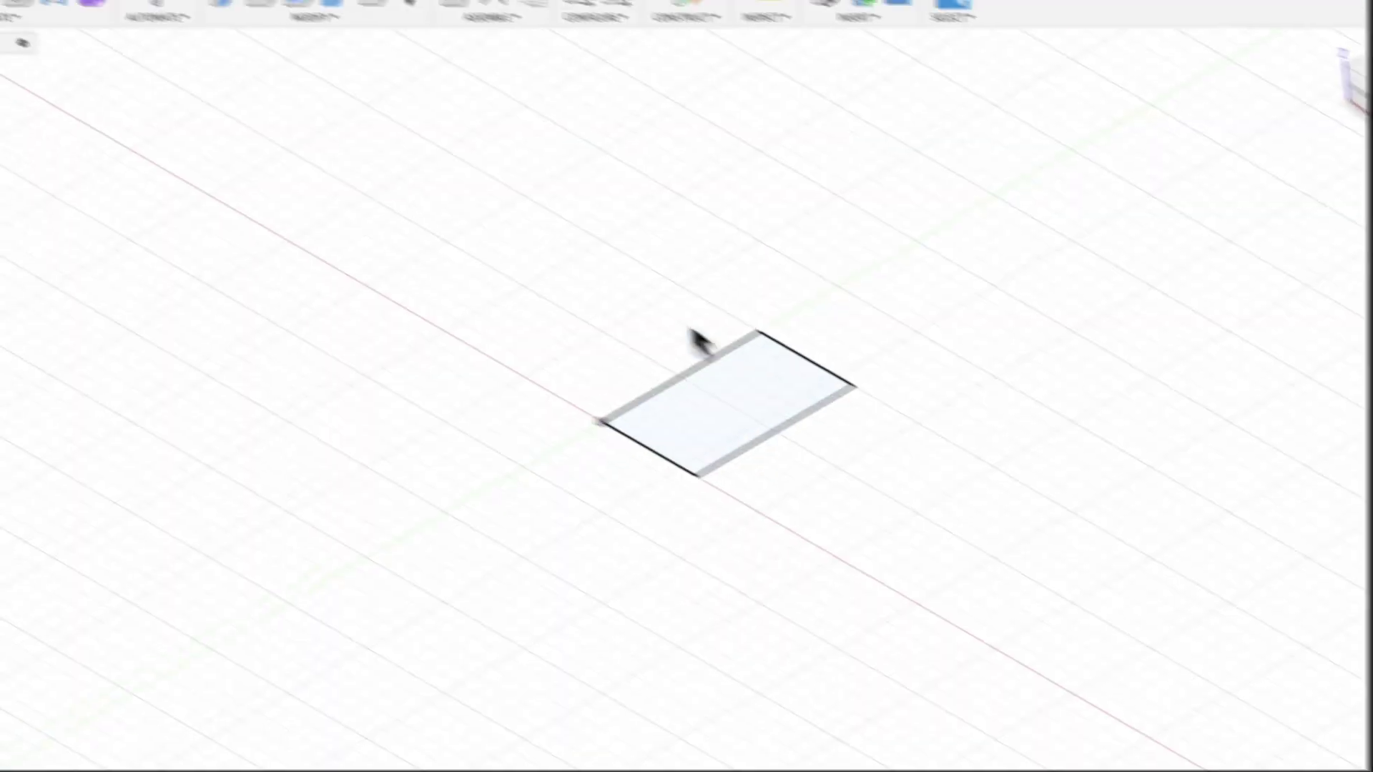
left_click(786, 409)
key("e")
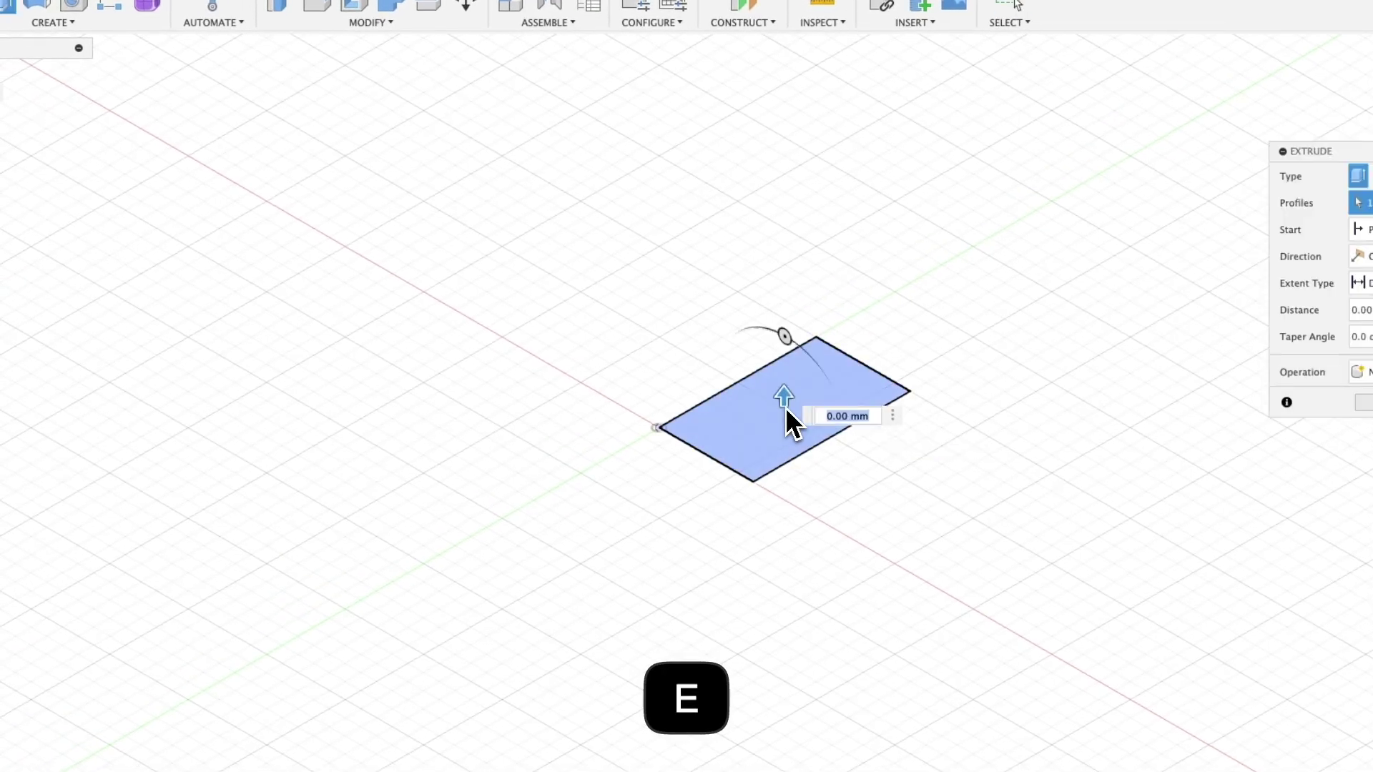
type("5")
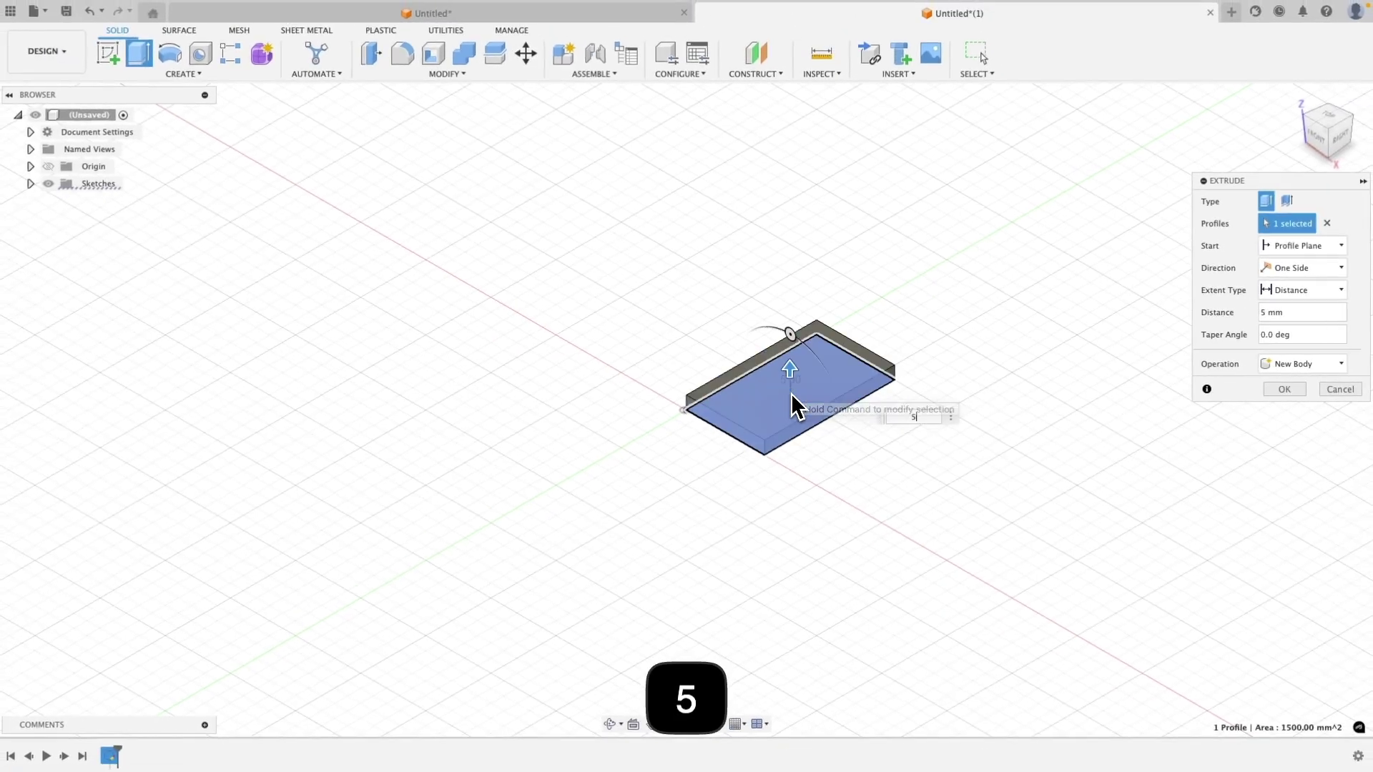
key("Return")
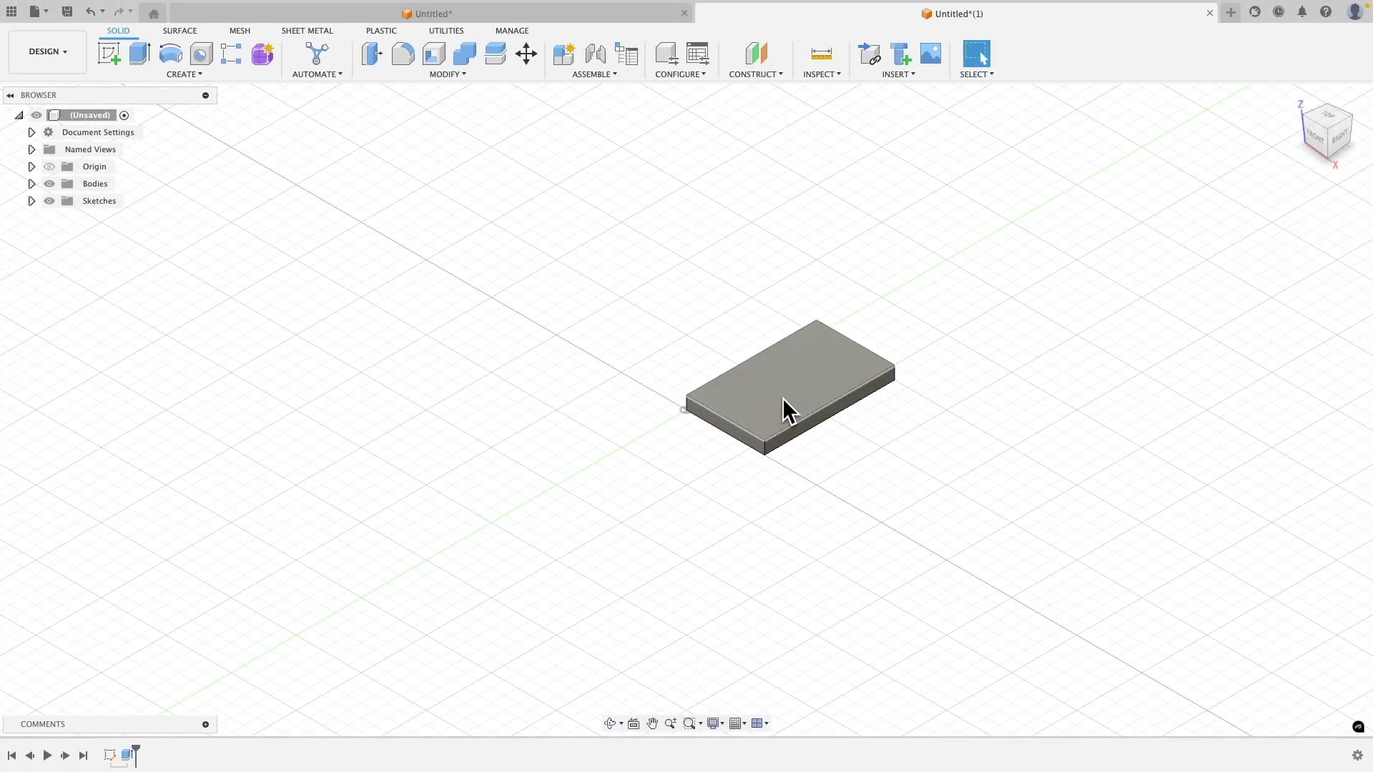
- On the plate's top face, sketch a 30 × 5 mm rectangle from one corner
left_click(783, 396)
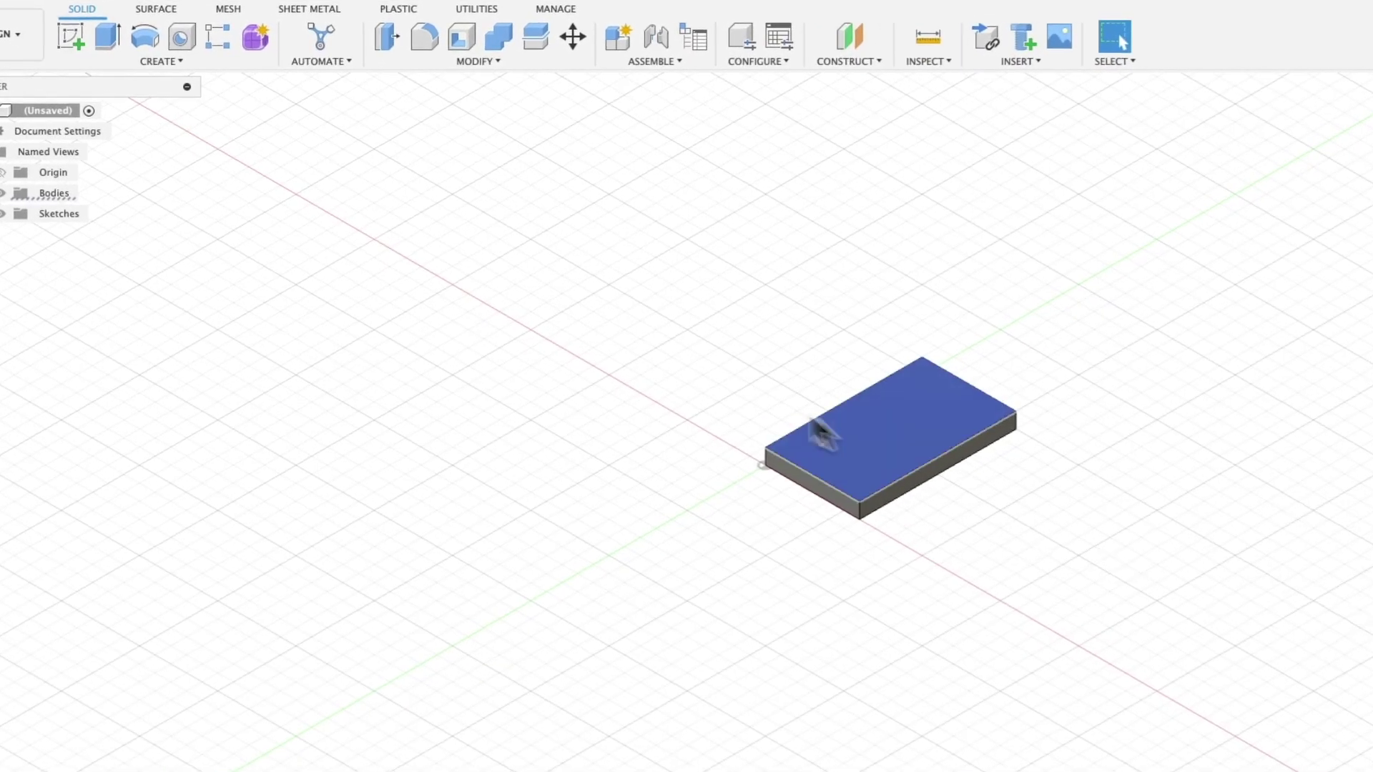
left_click(118, 58)
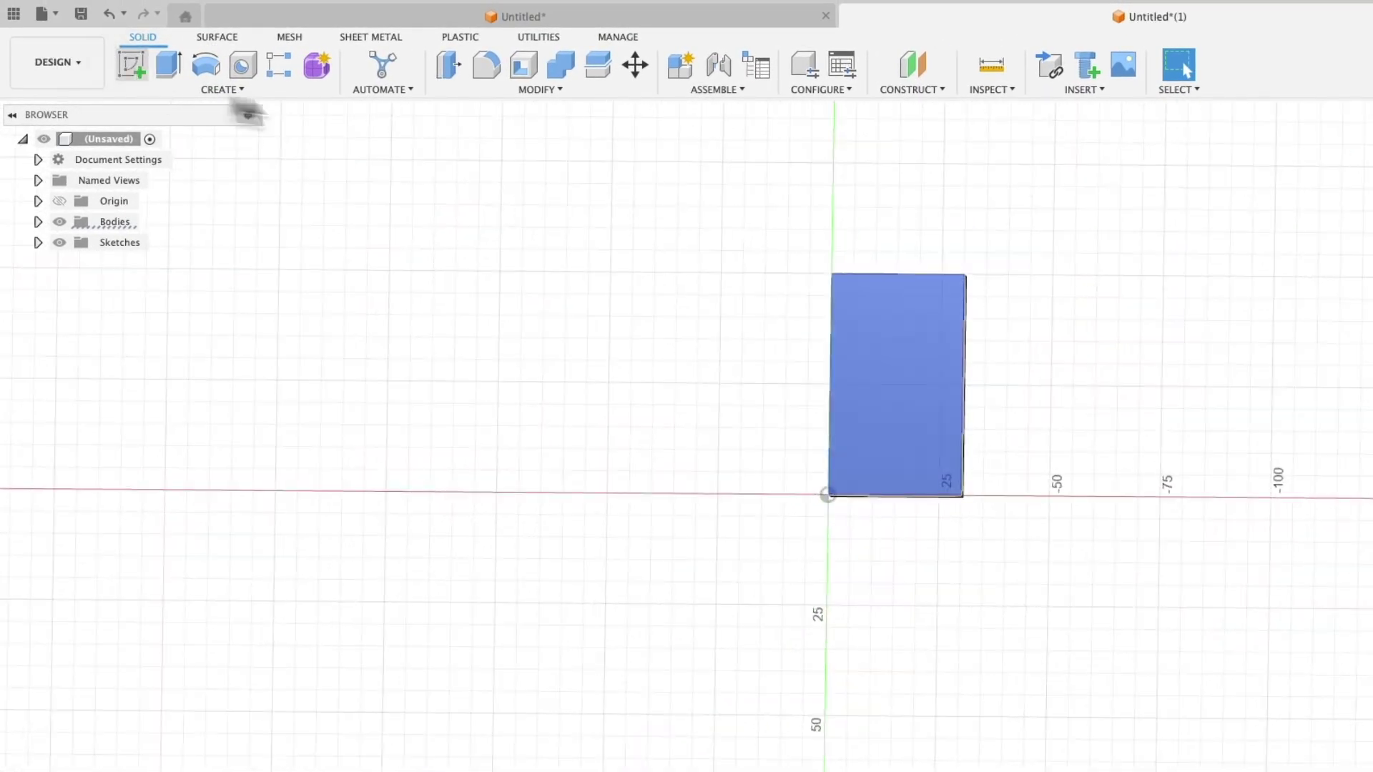
left_click(169, 65)
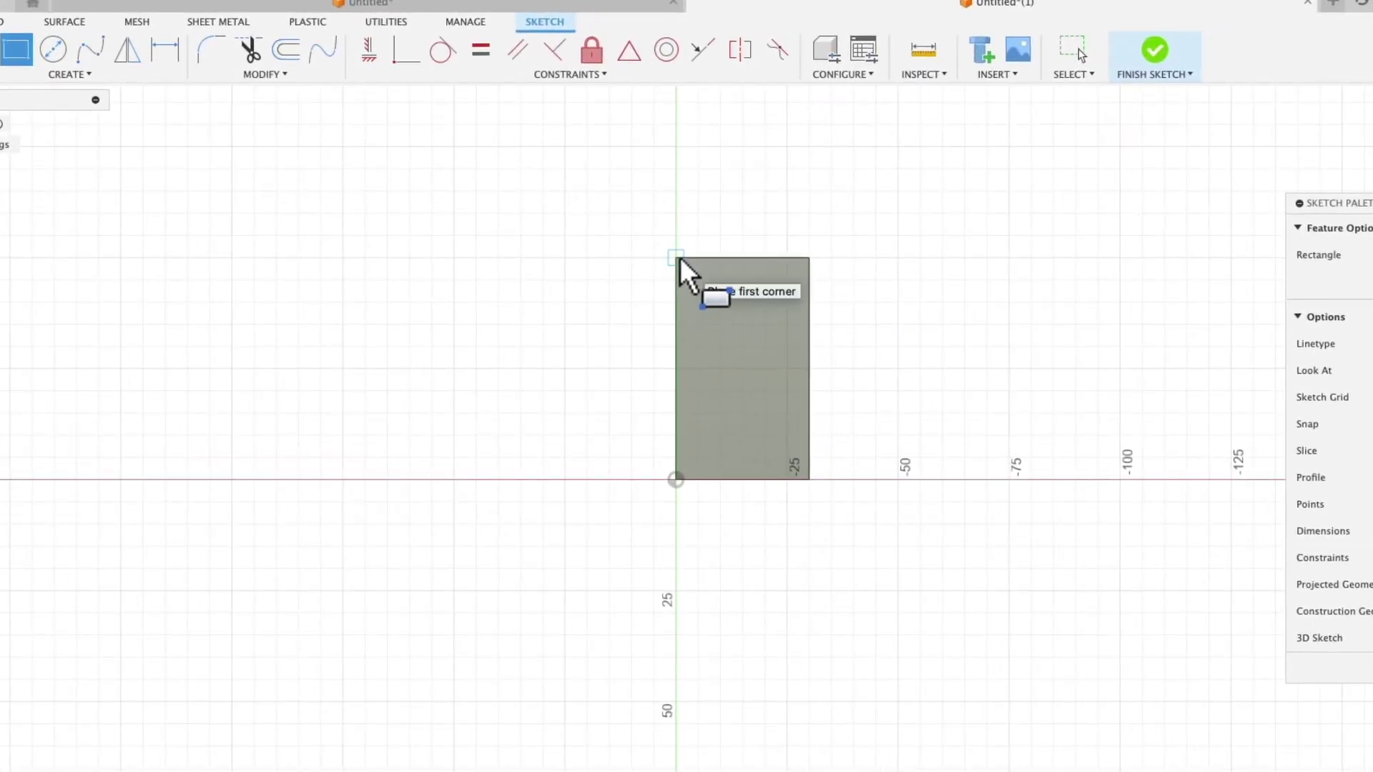
left_click(677, 258)
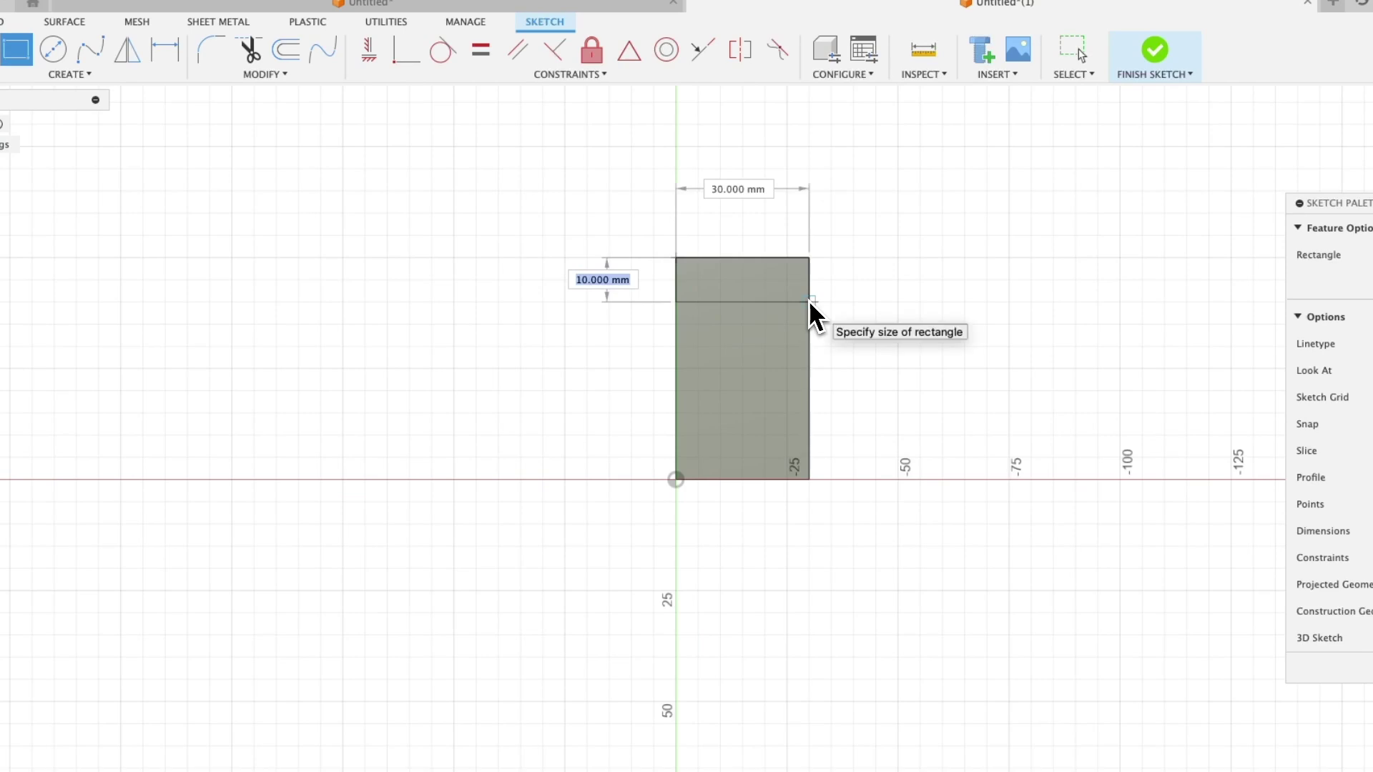
type("5")
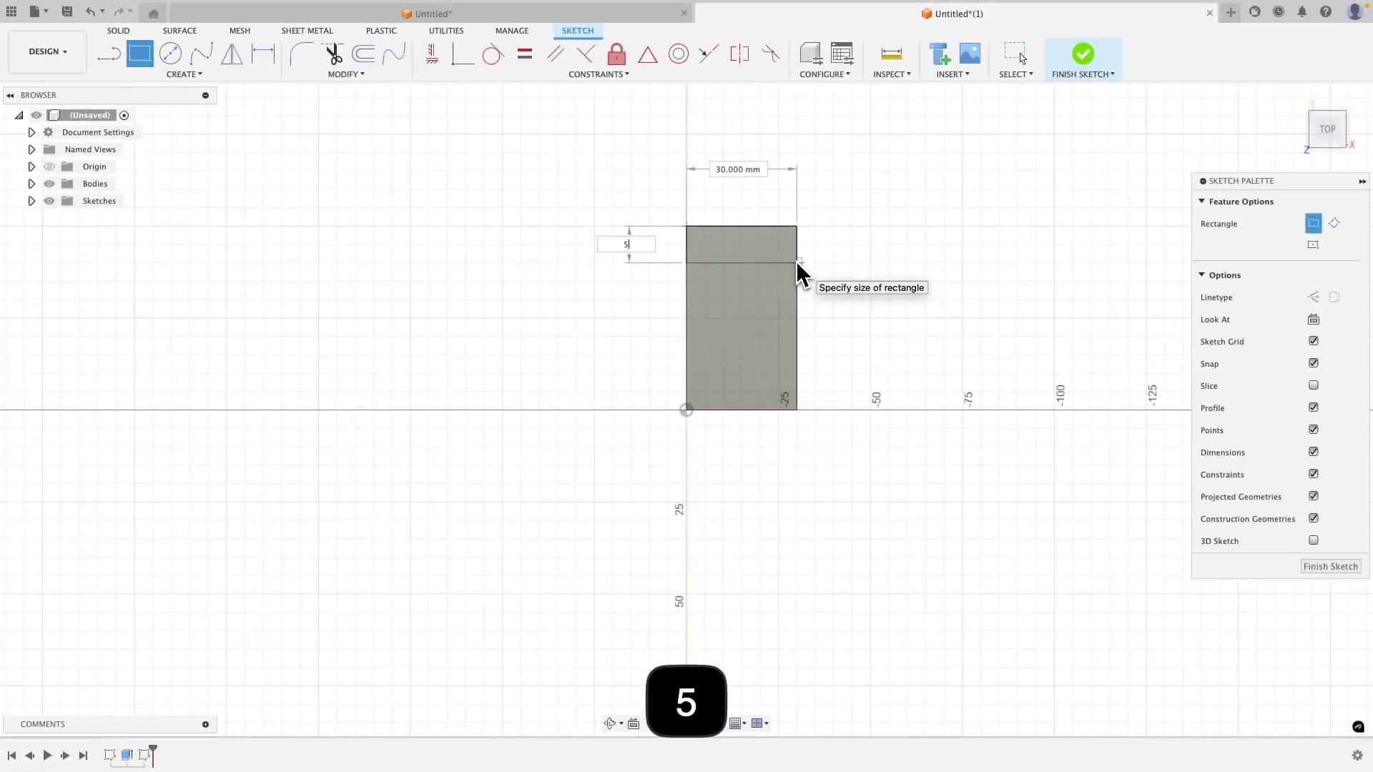
key("Tab")
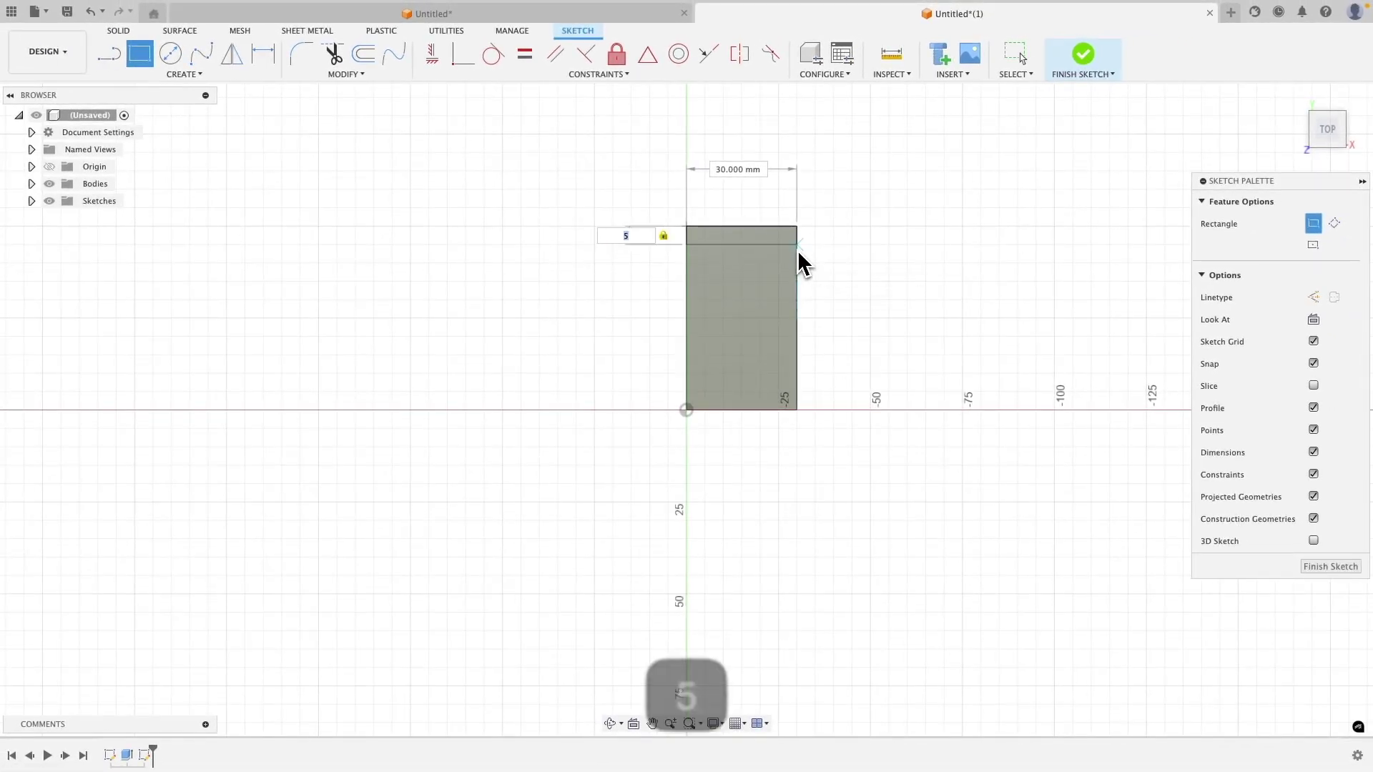
key("Tab")
key("Tab")
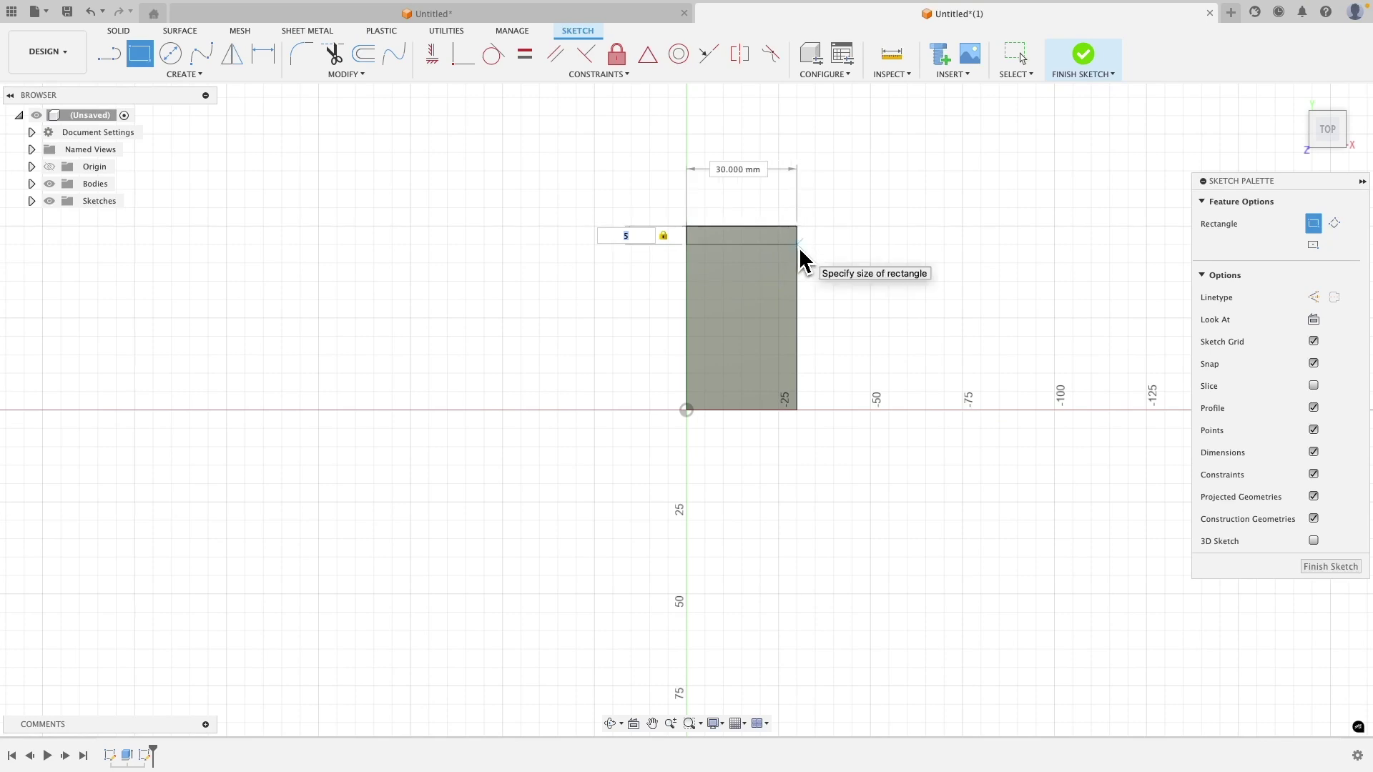
left_click(799, 246)
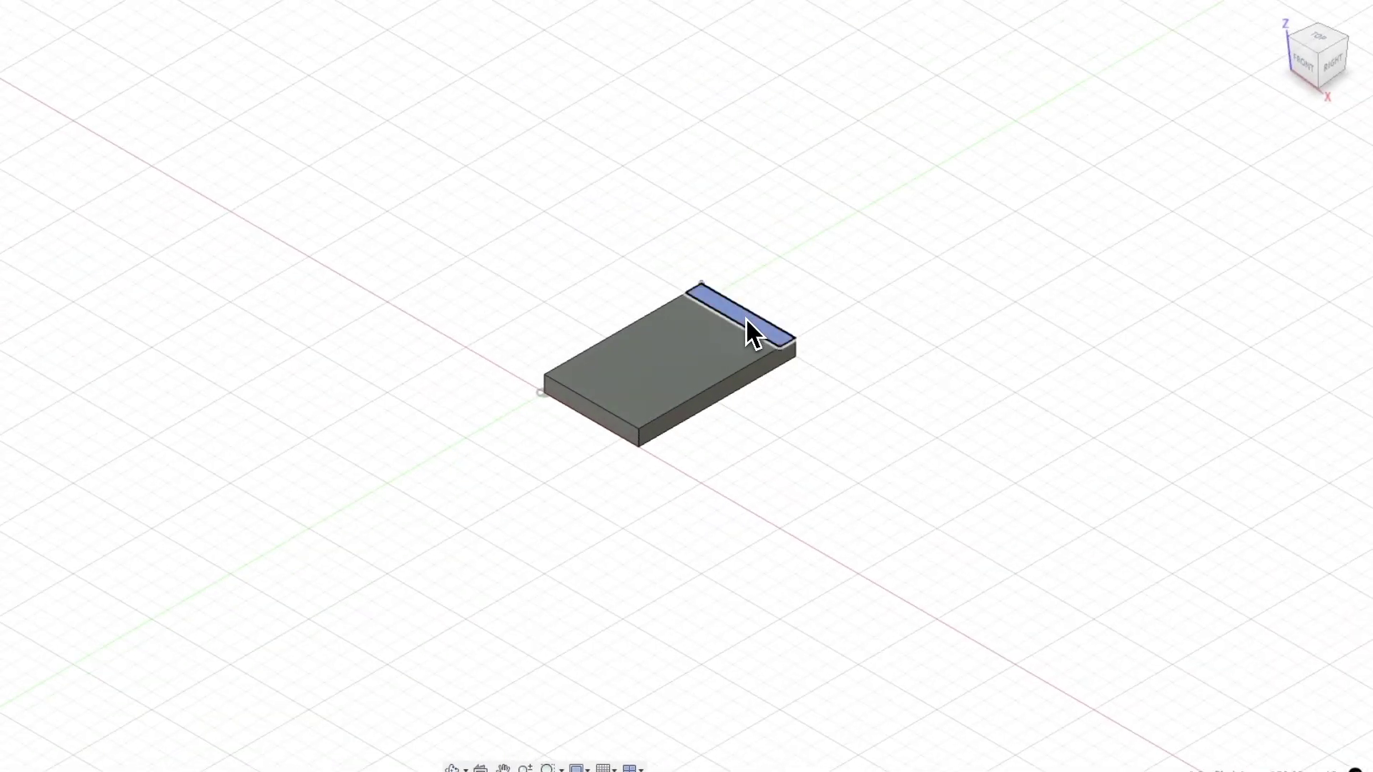
- Extrude the strip 30 mm upward, joined to the plate as an upright wall
key("e")
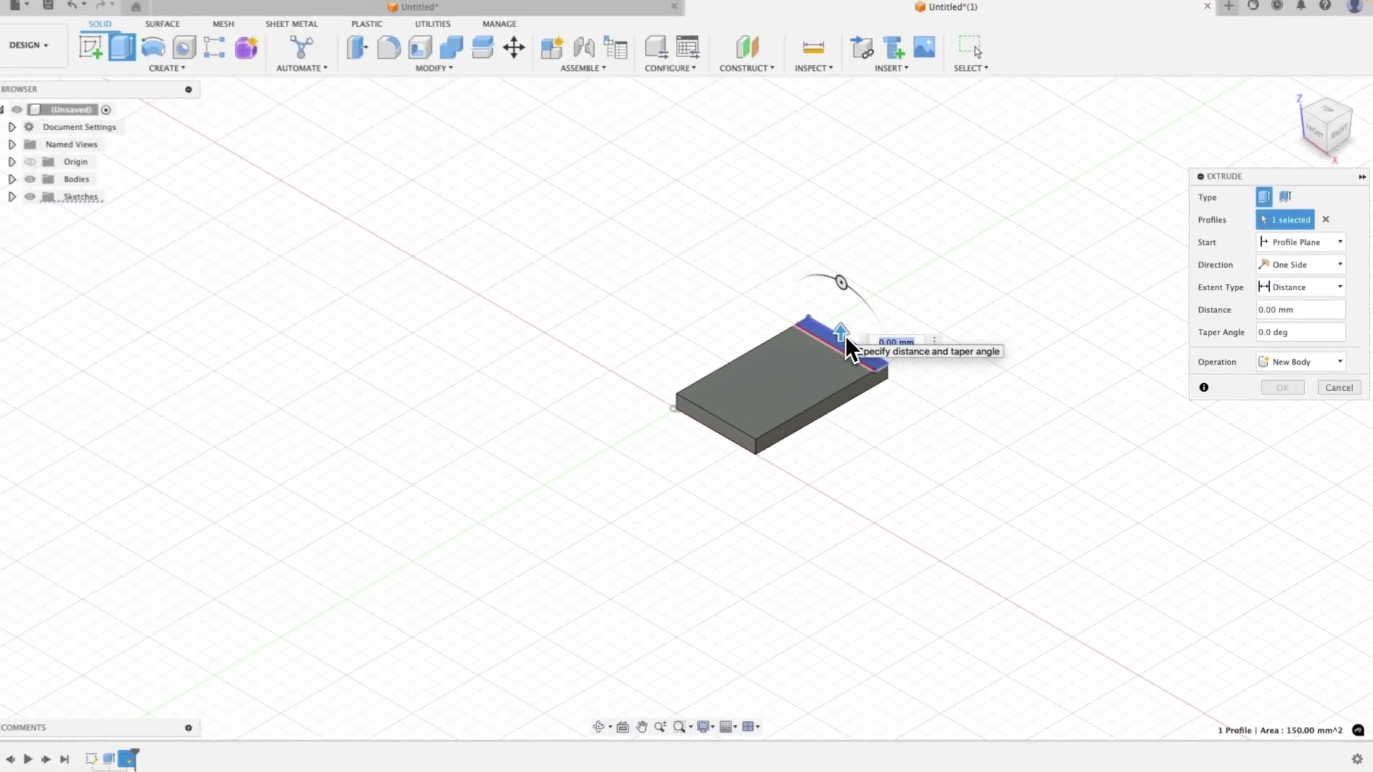
type("30")
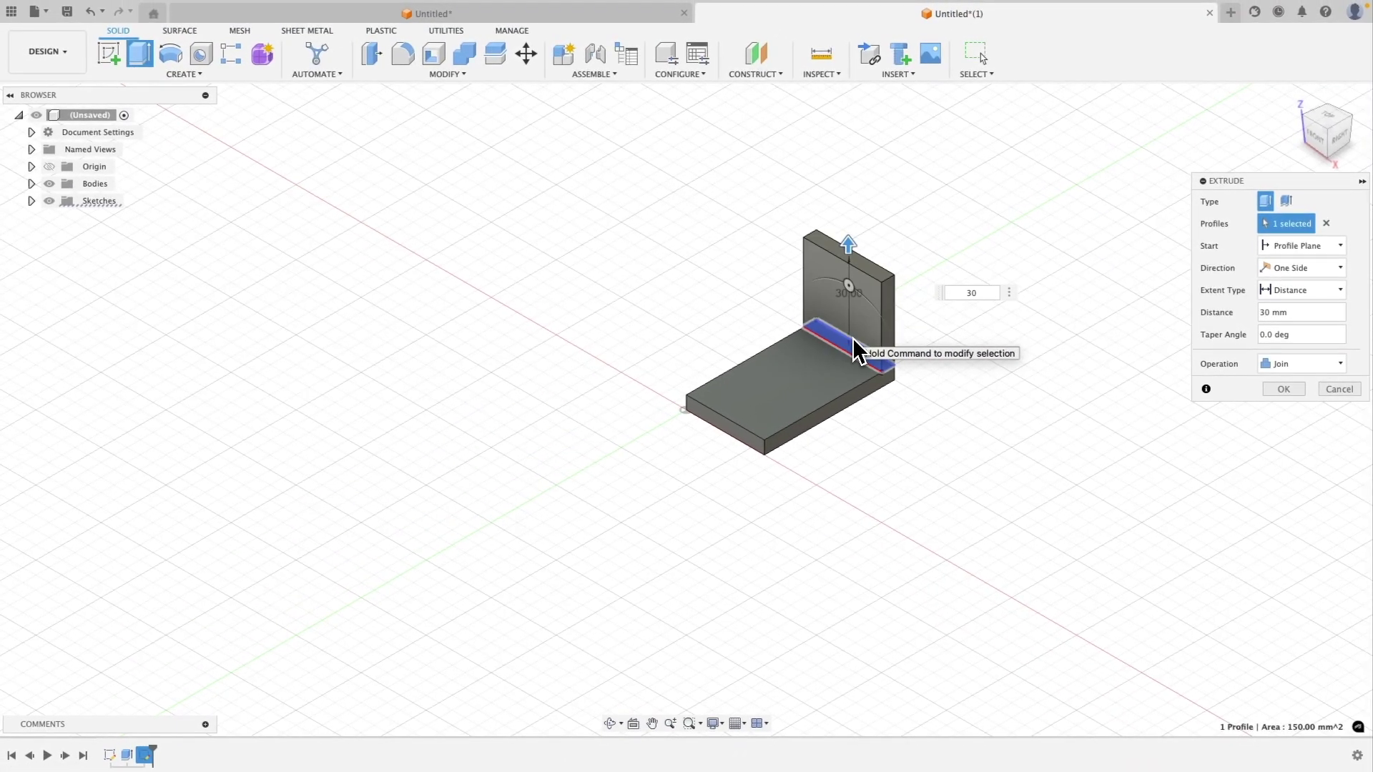
key("Return")
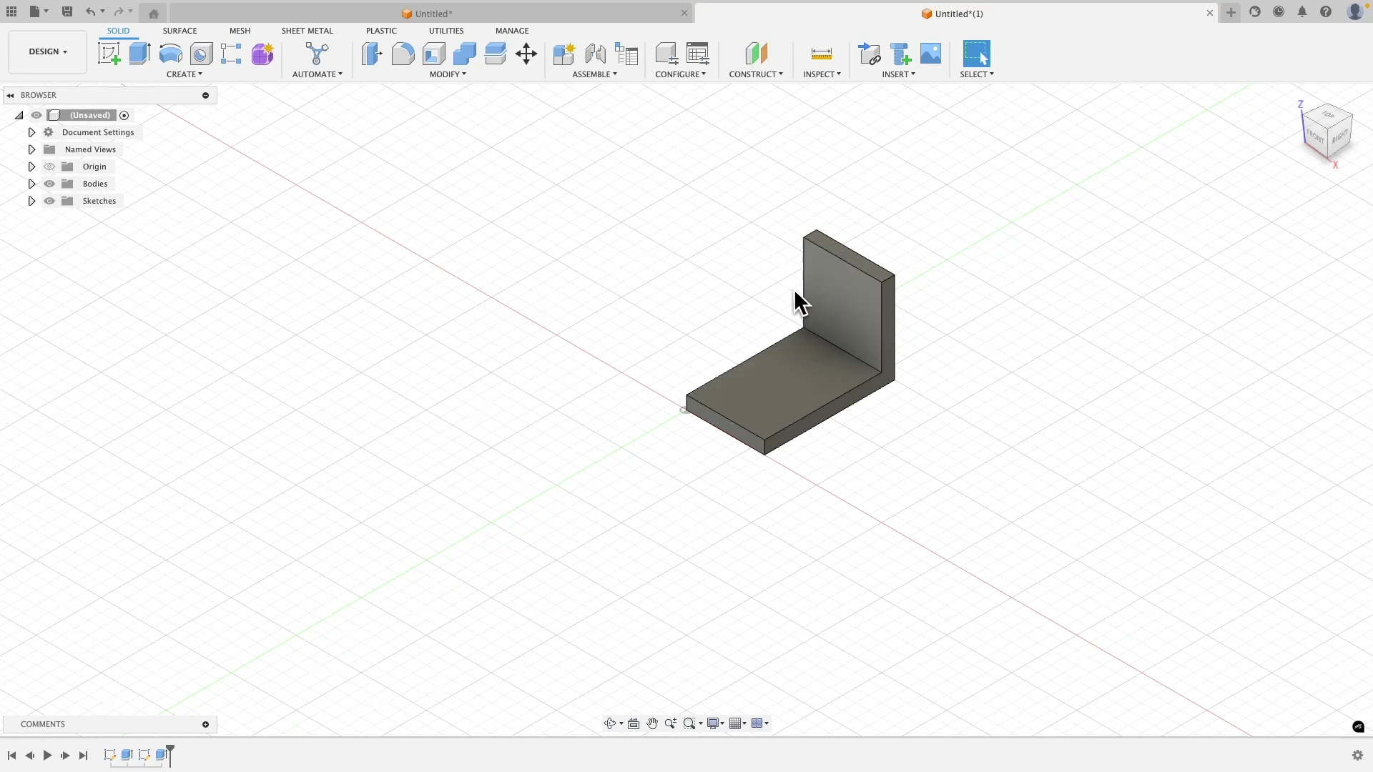
- Create a Midplane between the bracket's left and right end faces and select it
left_click(886, 337)
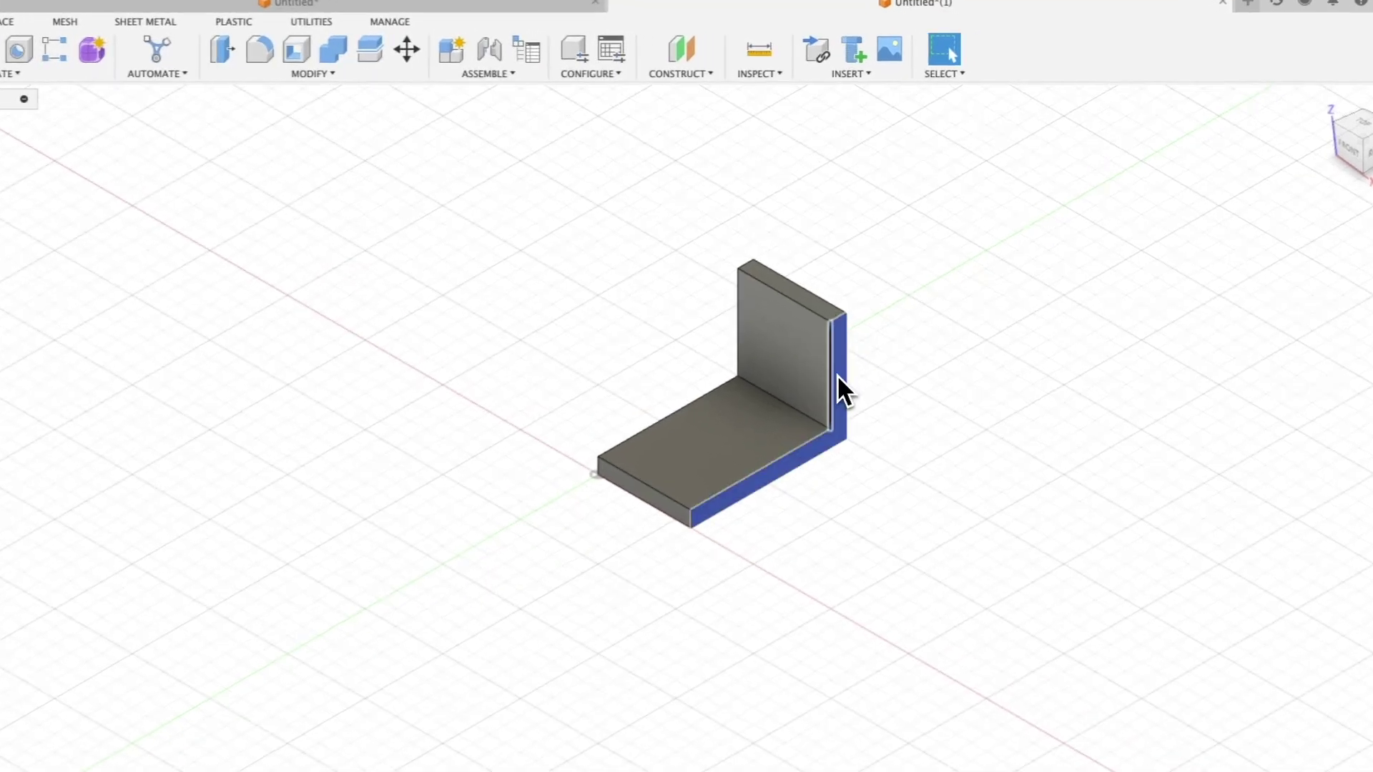
middle_click_drag(825, 380, 687, 443, "shift")
left_click(793, 453)
left_click(688, 450)
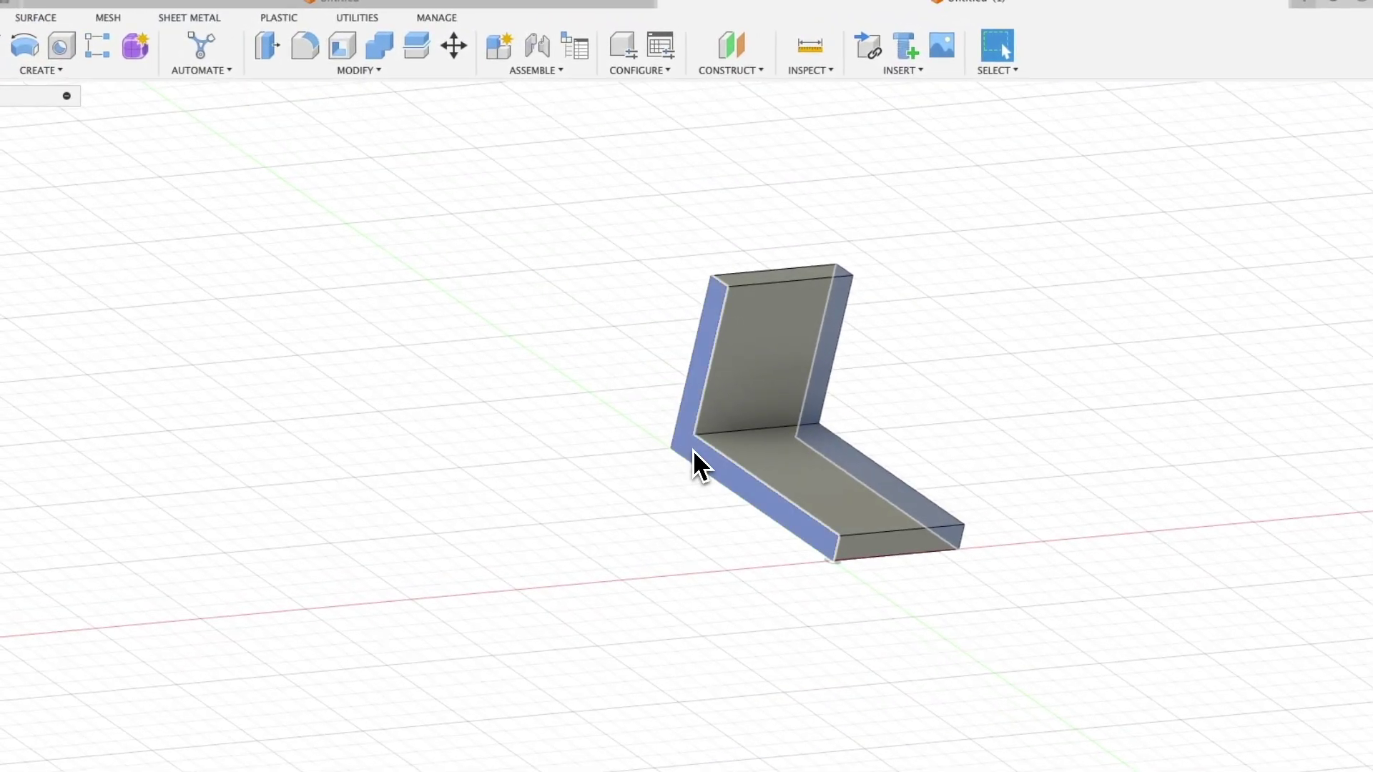
left_click(756, 72)
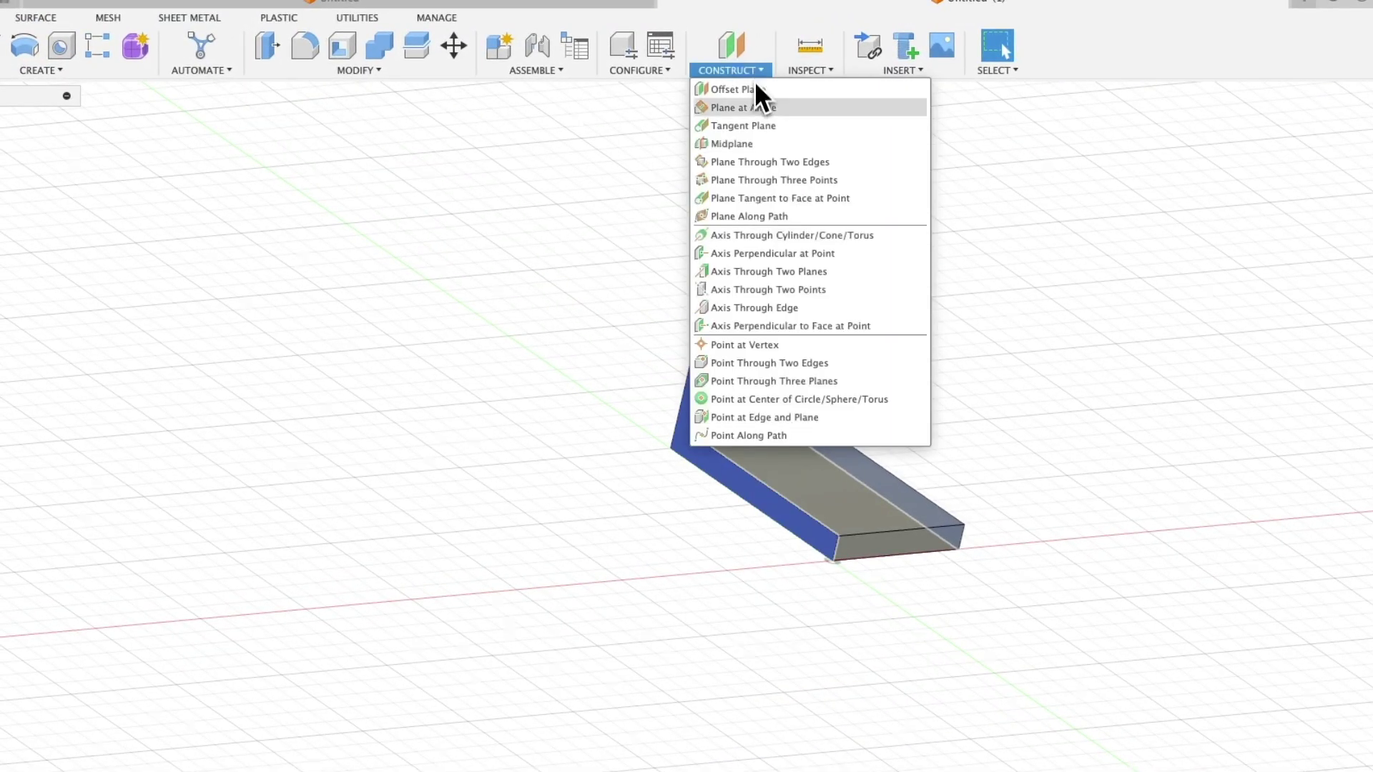
left_click(744, 148)
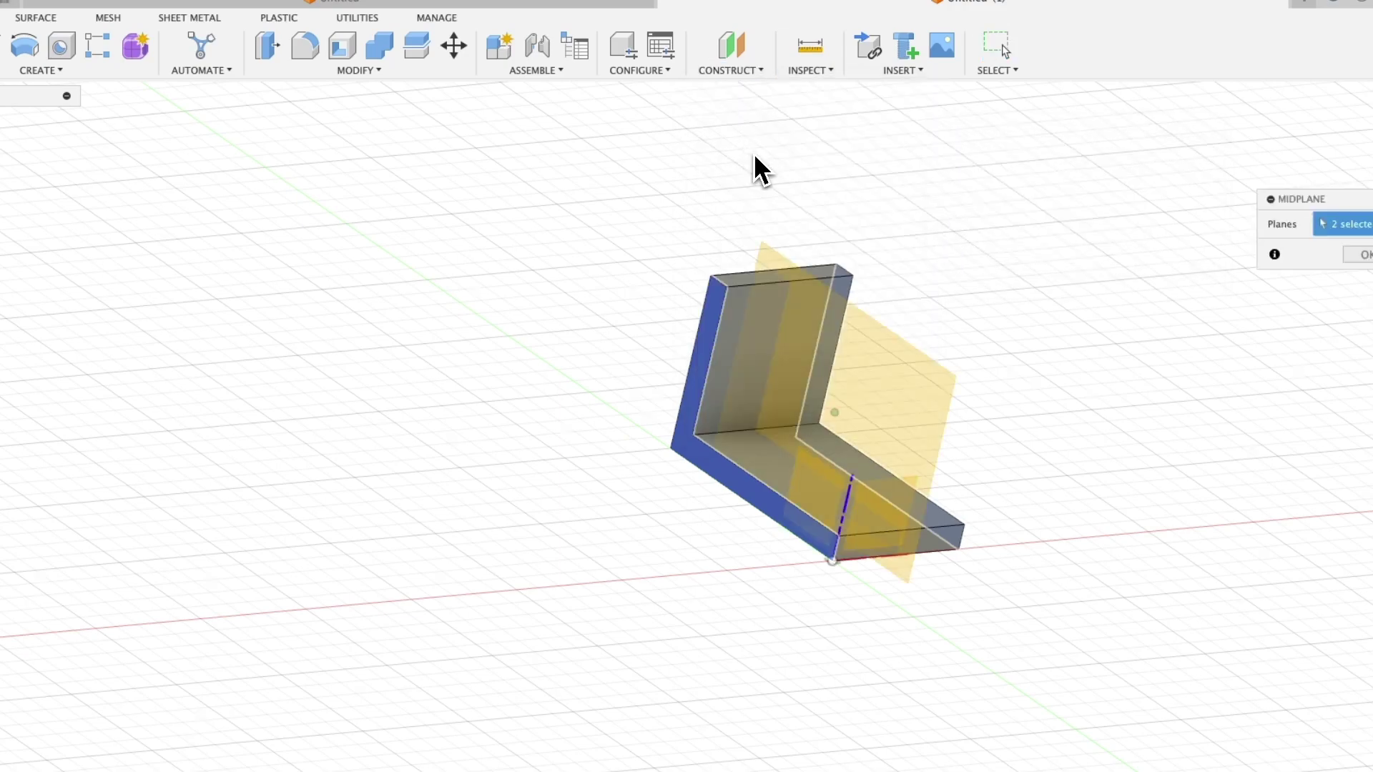
middle_click_drag(756, 169, 830, 398, "shift")
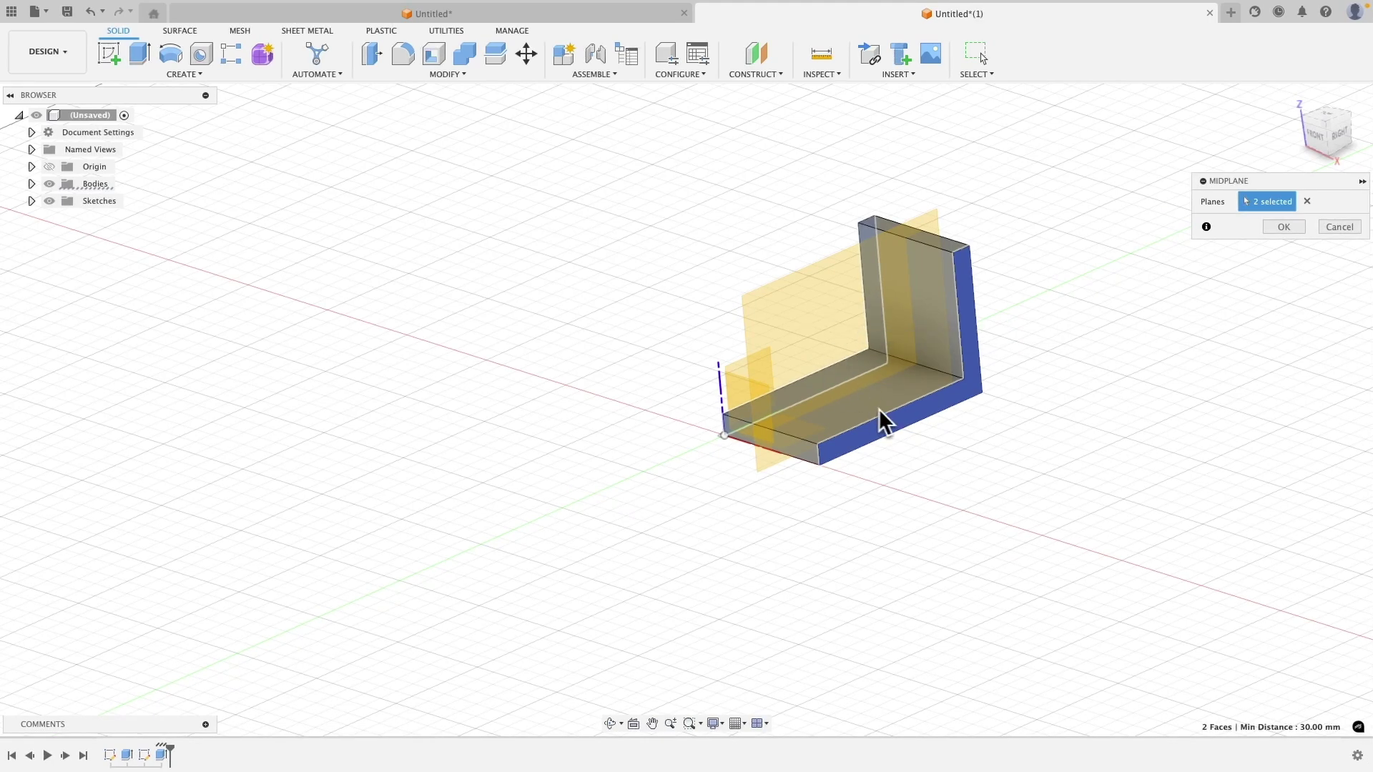
left_click(1284, 227)
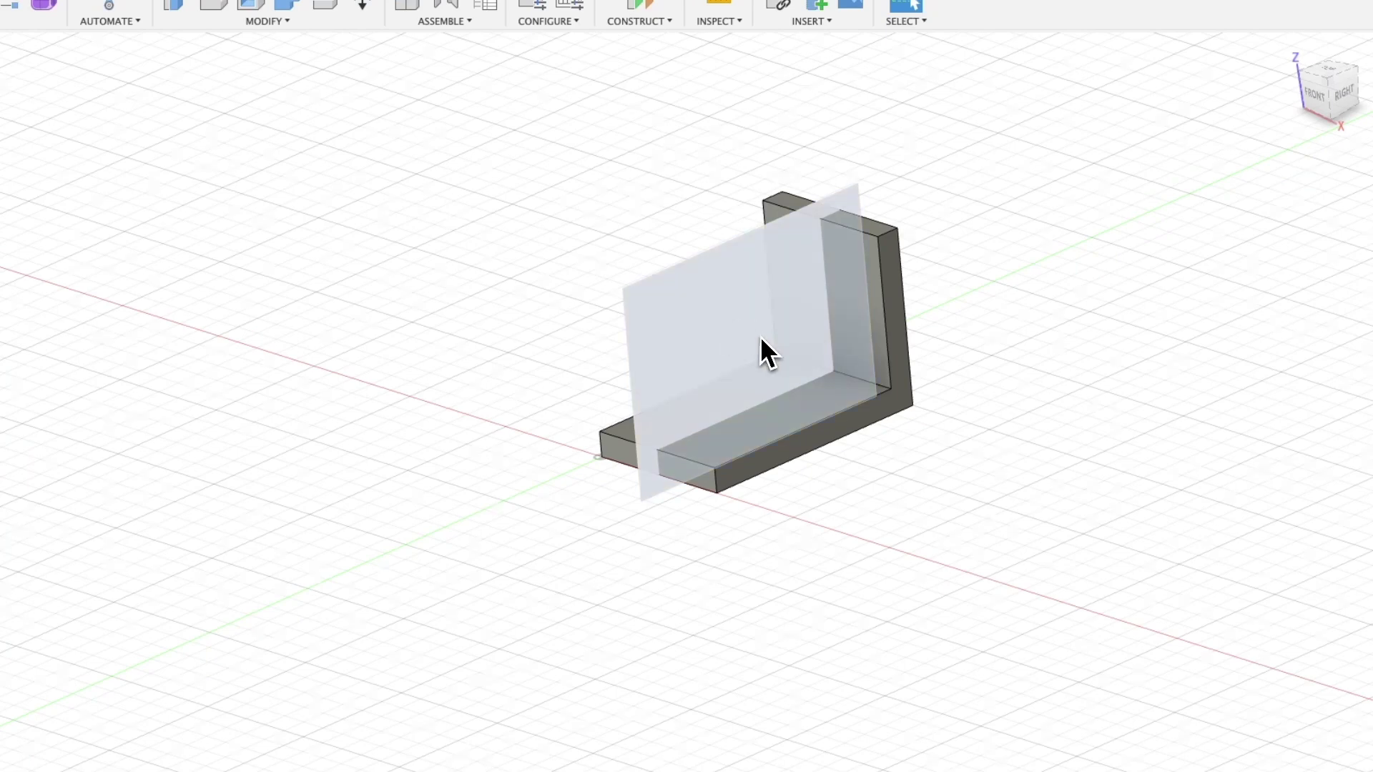
left_click(804, 334)
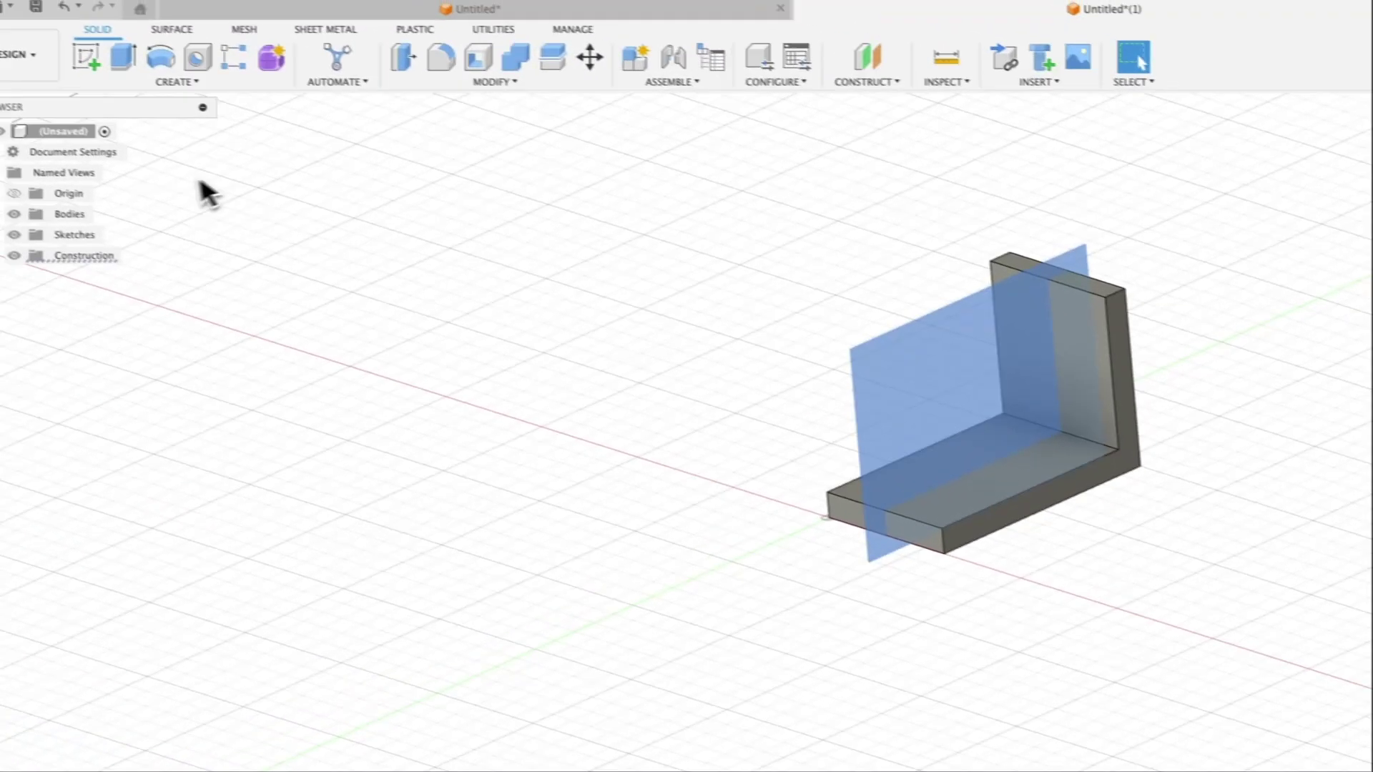
- Sketch on the midplane and draw one diagonal line from the upright wall toward the base
left_click(121, 74)
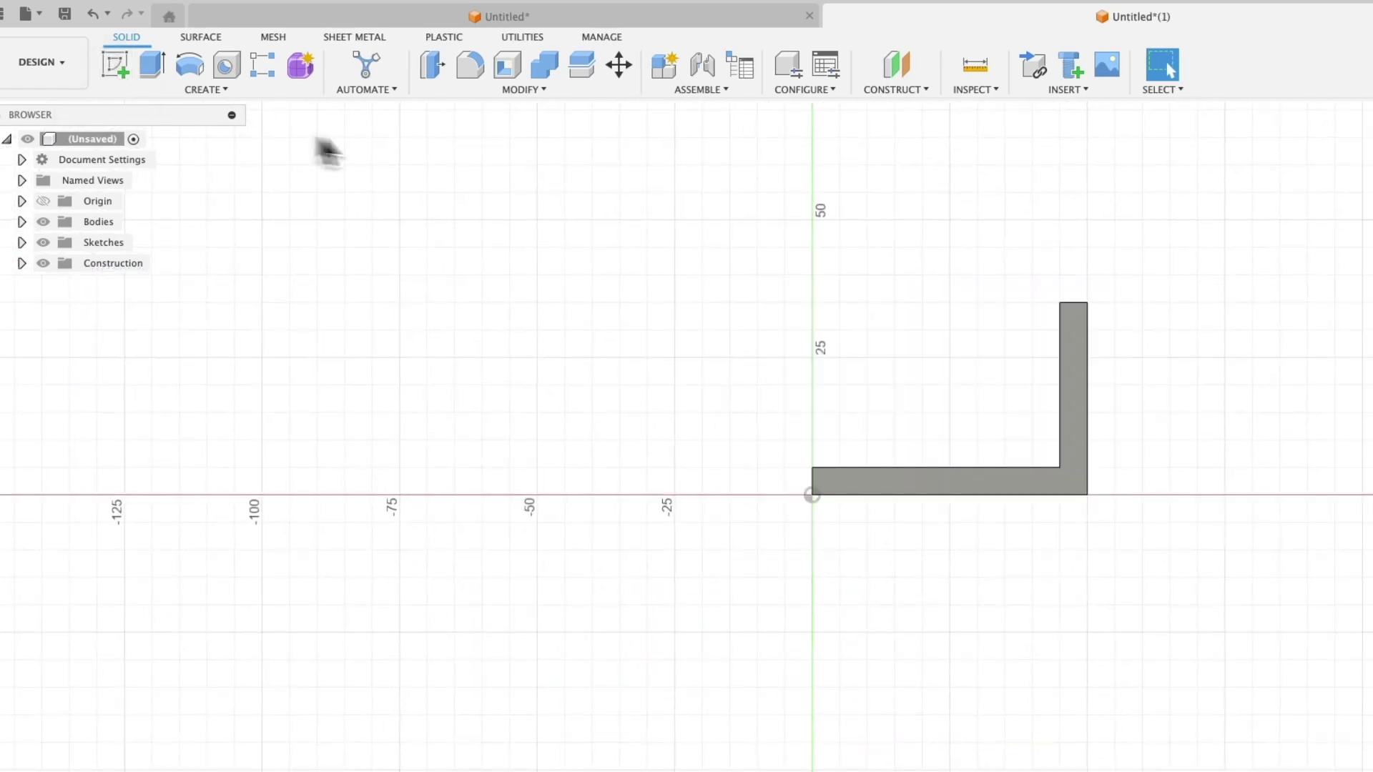
left_click(131, 74)
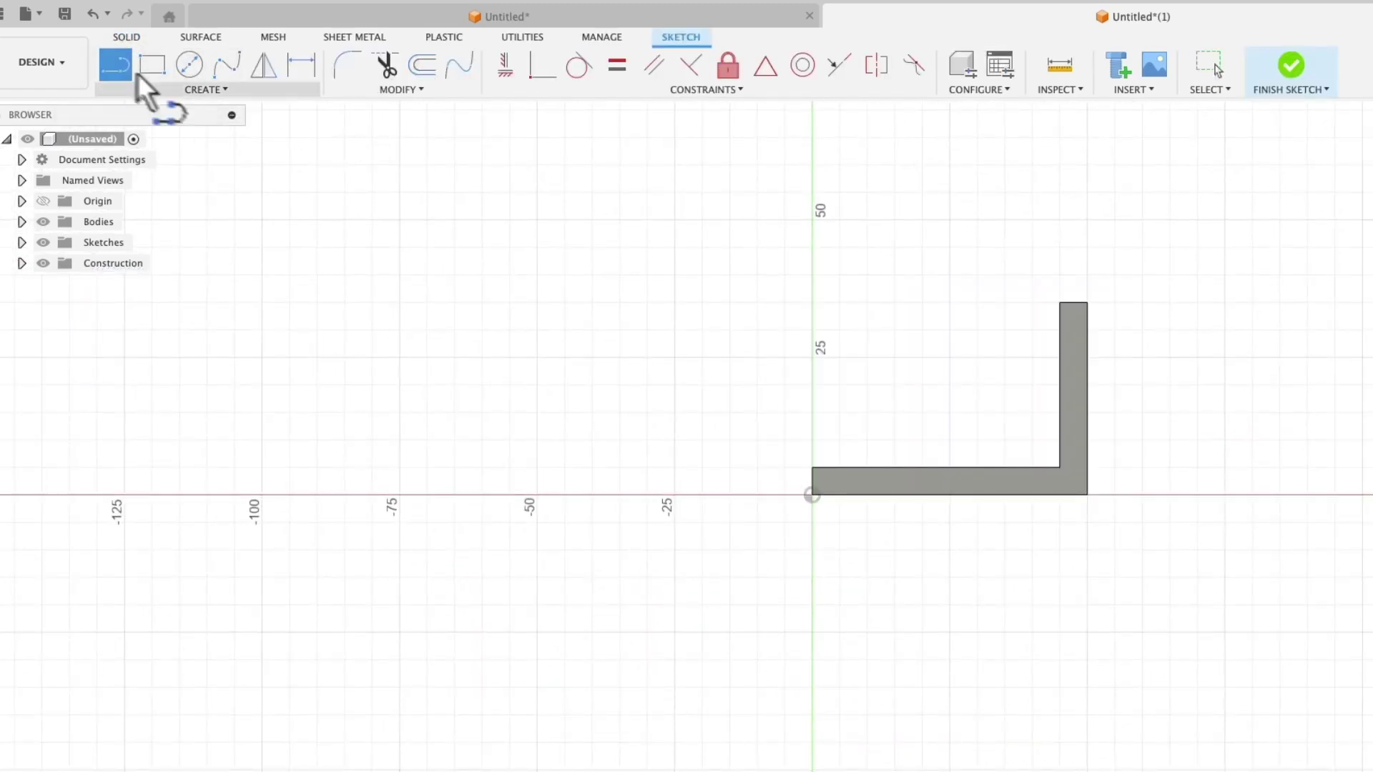
left_click(885, 307)
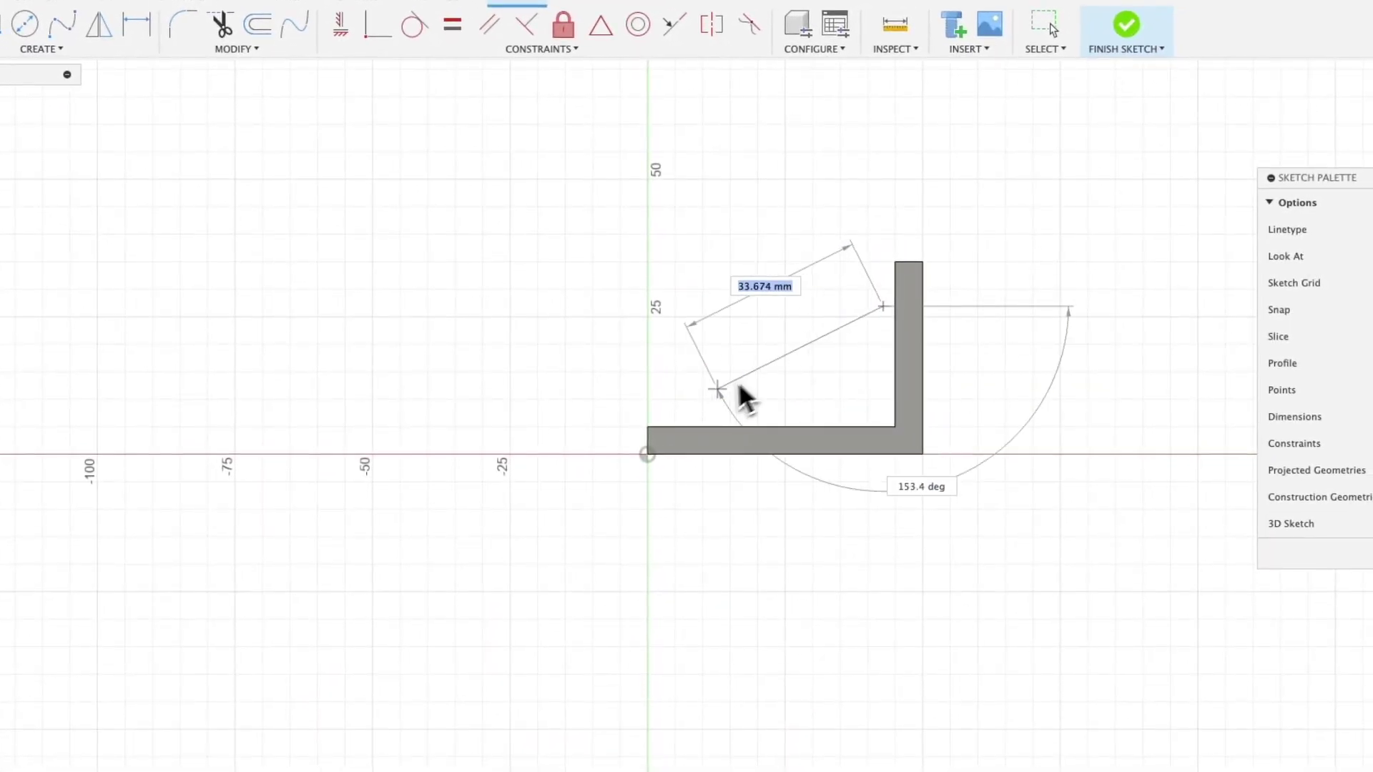
left_click(705, 411)
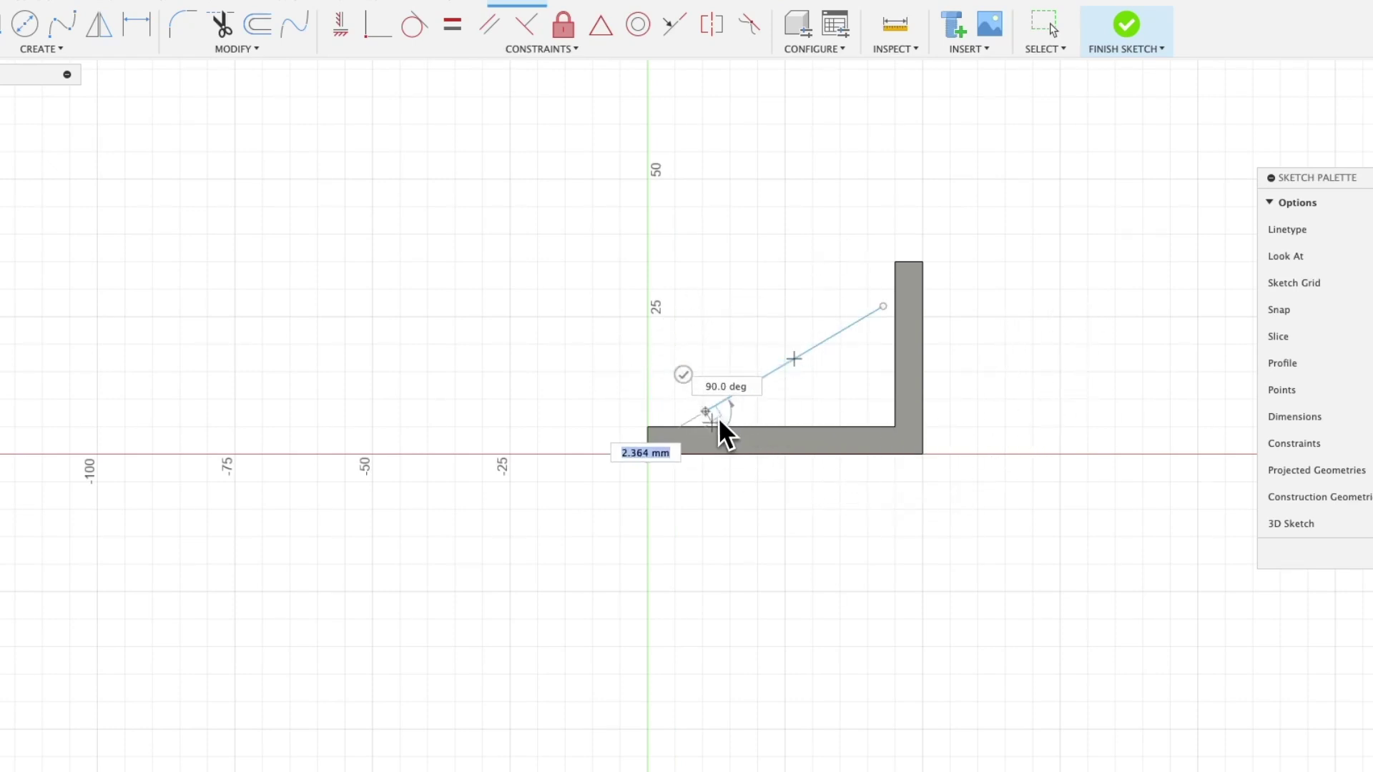
key("Escape")
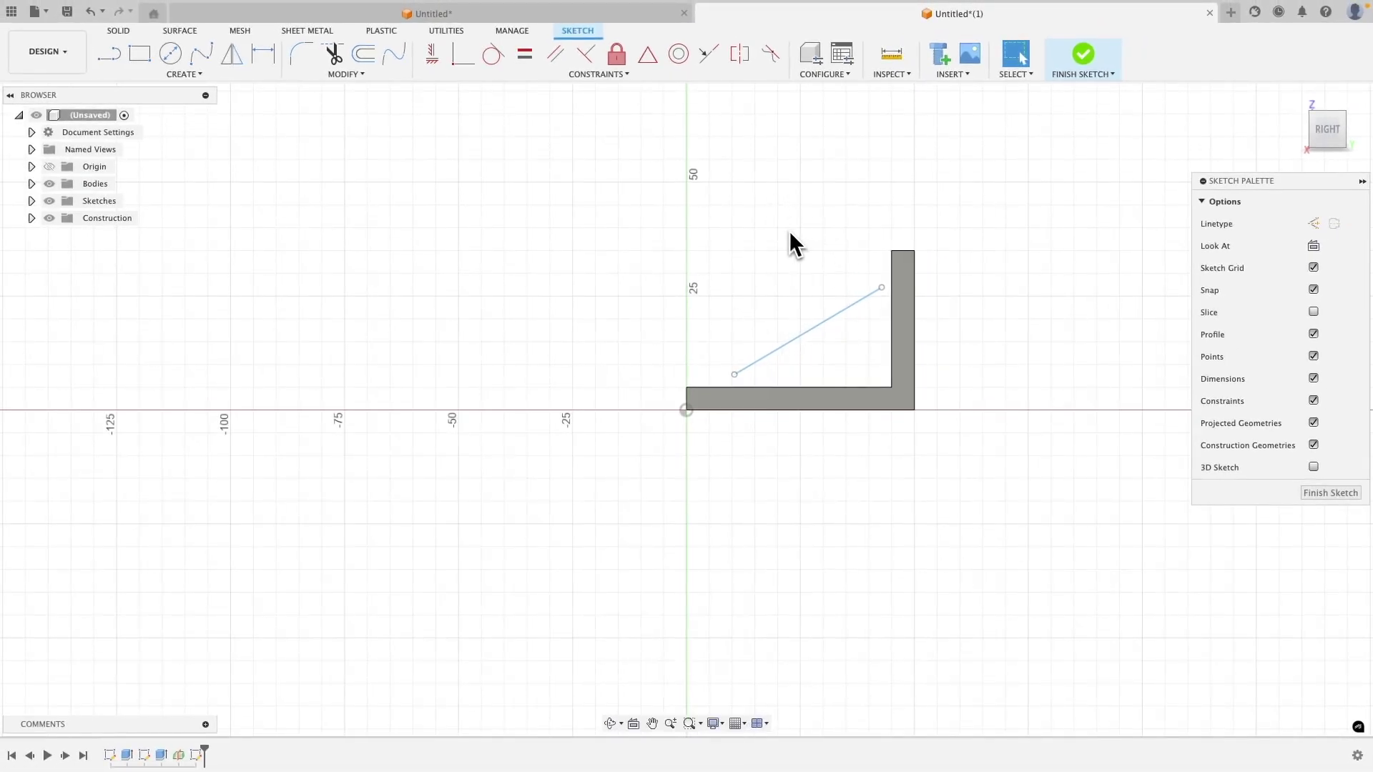
- Make the line's endpoints coincident with the vertical and horizontal leg edges, then finish the sketch
left_click(463, 54)
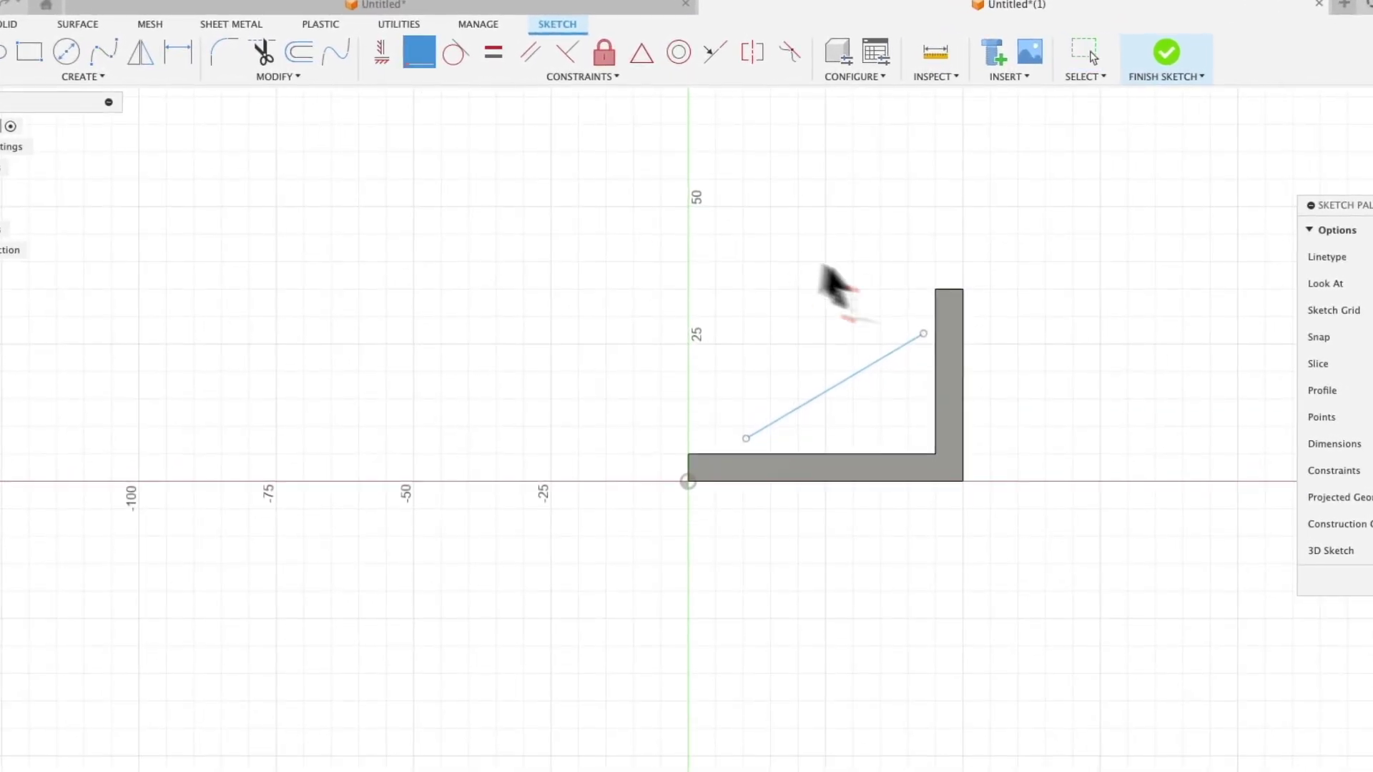
left_click(926, 336)
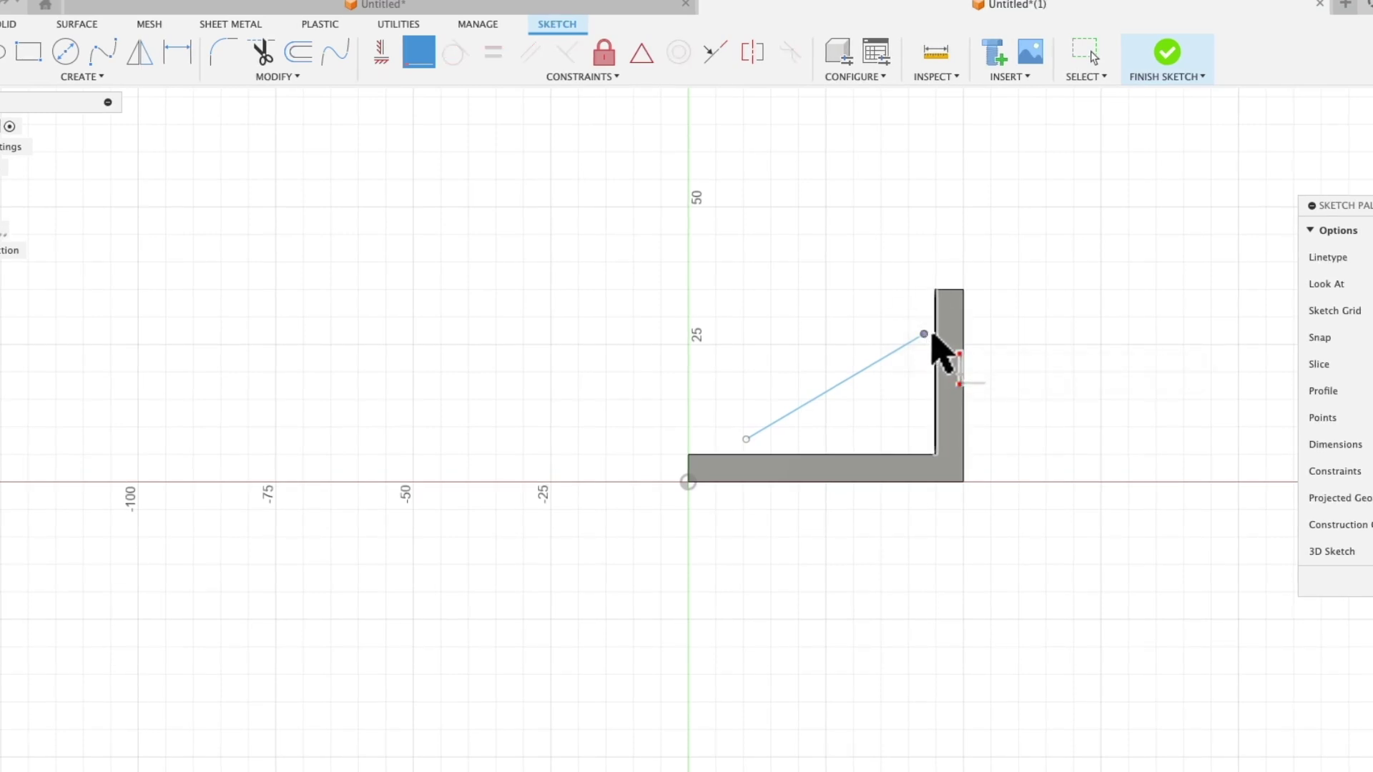
left_click(934, 339)
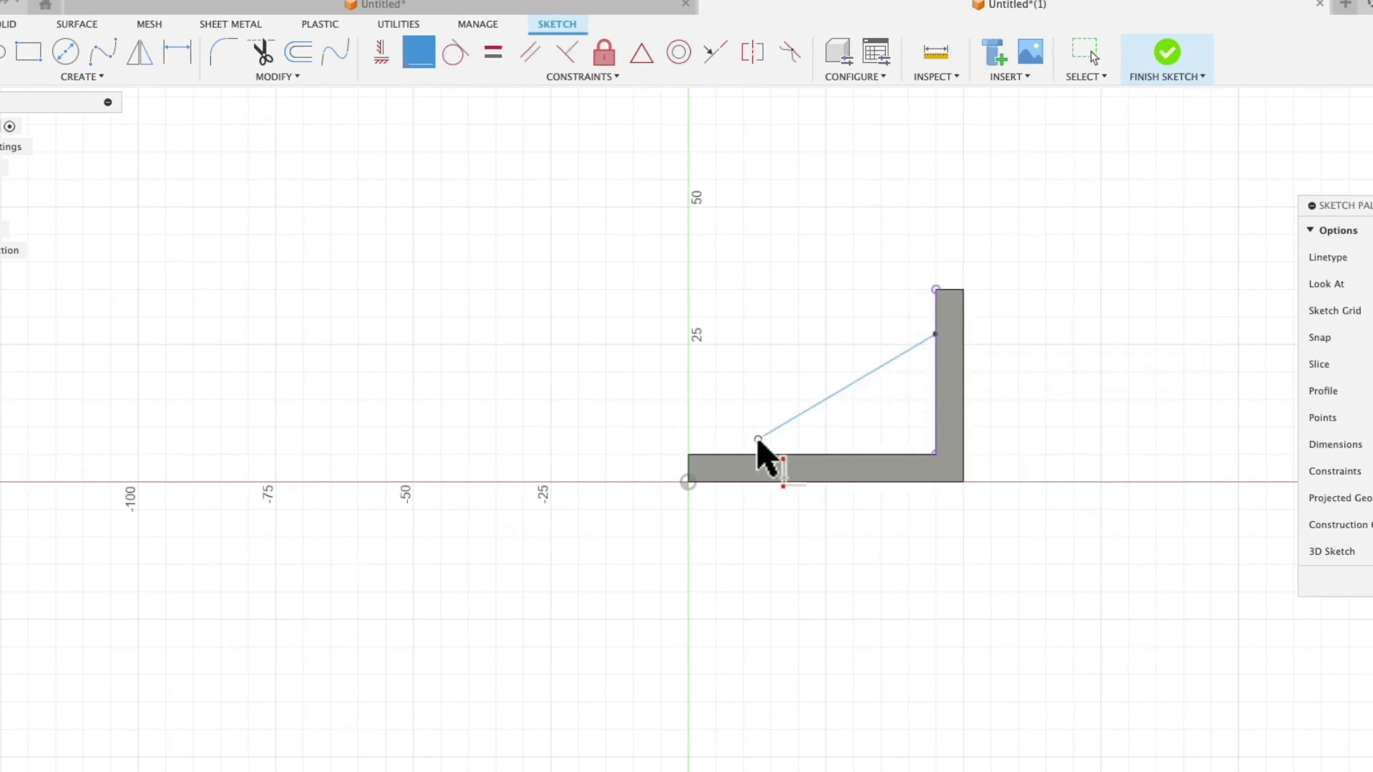
left_click(758, 440)
left_click(762, 458)
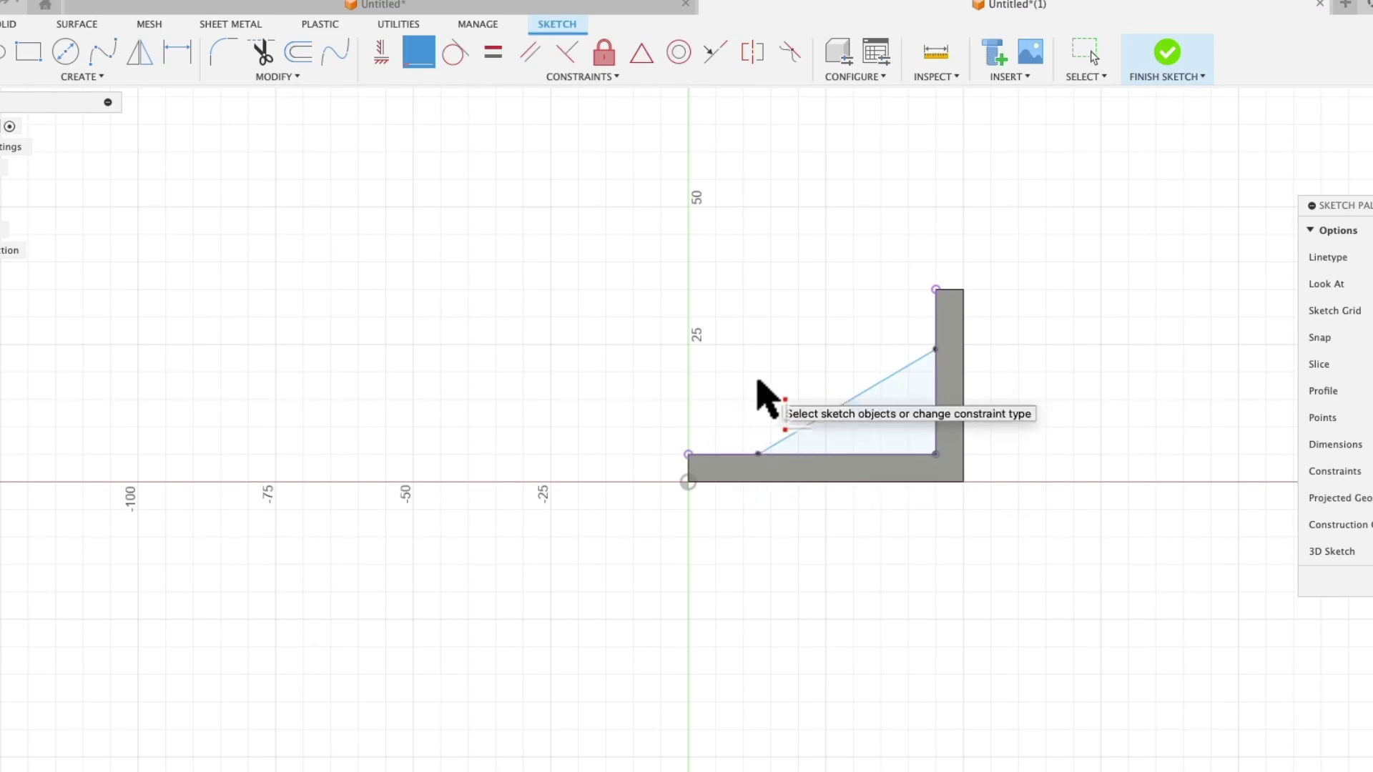
key("Escape")
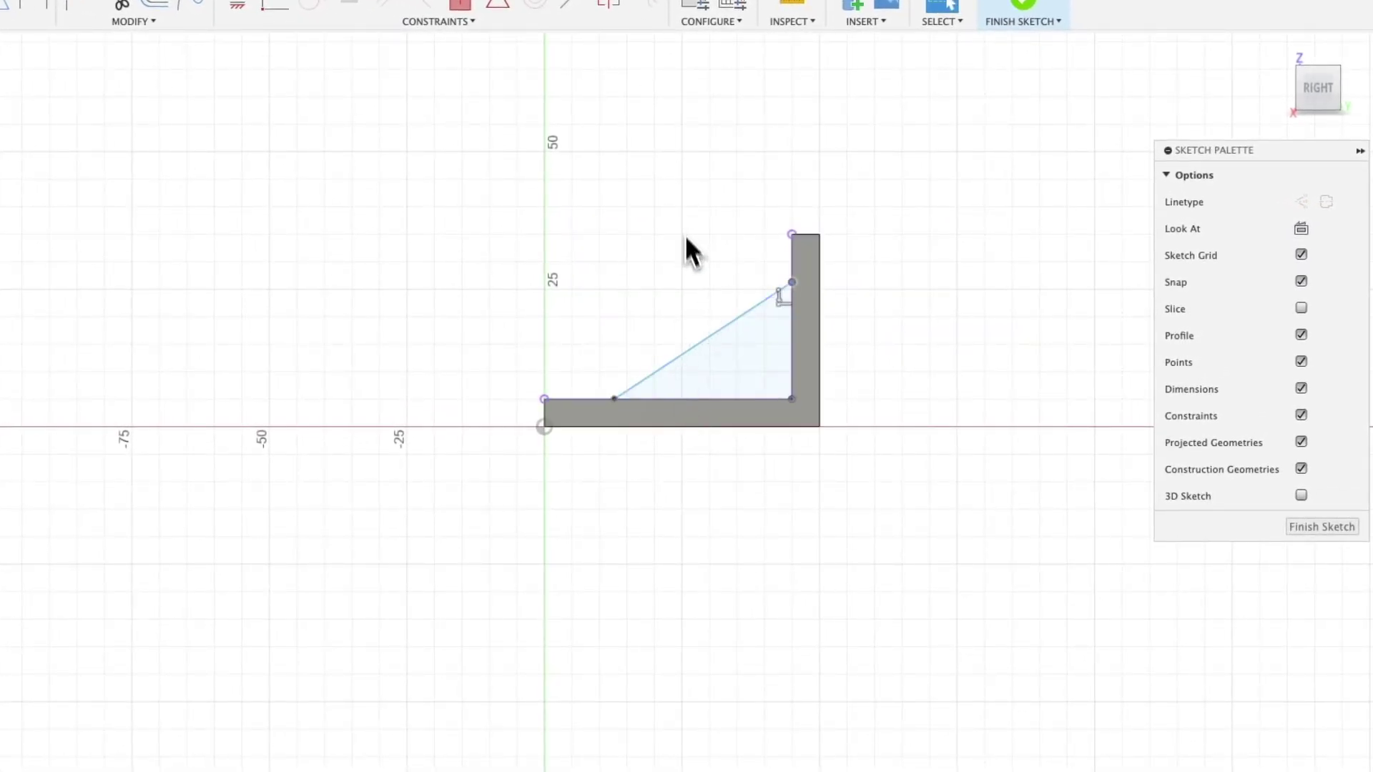
left_click(1307, 528)
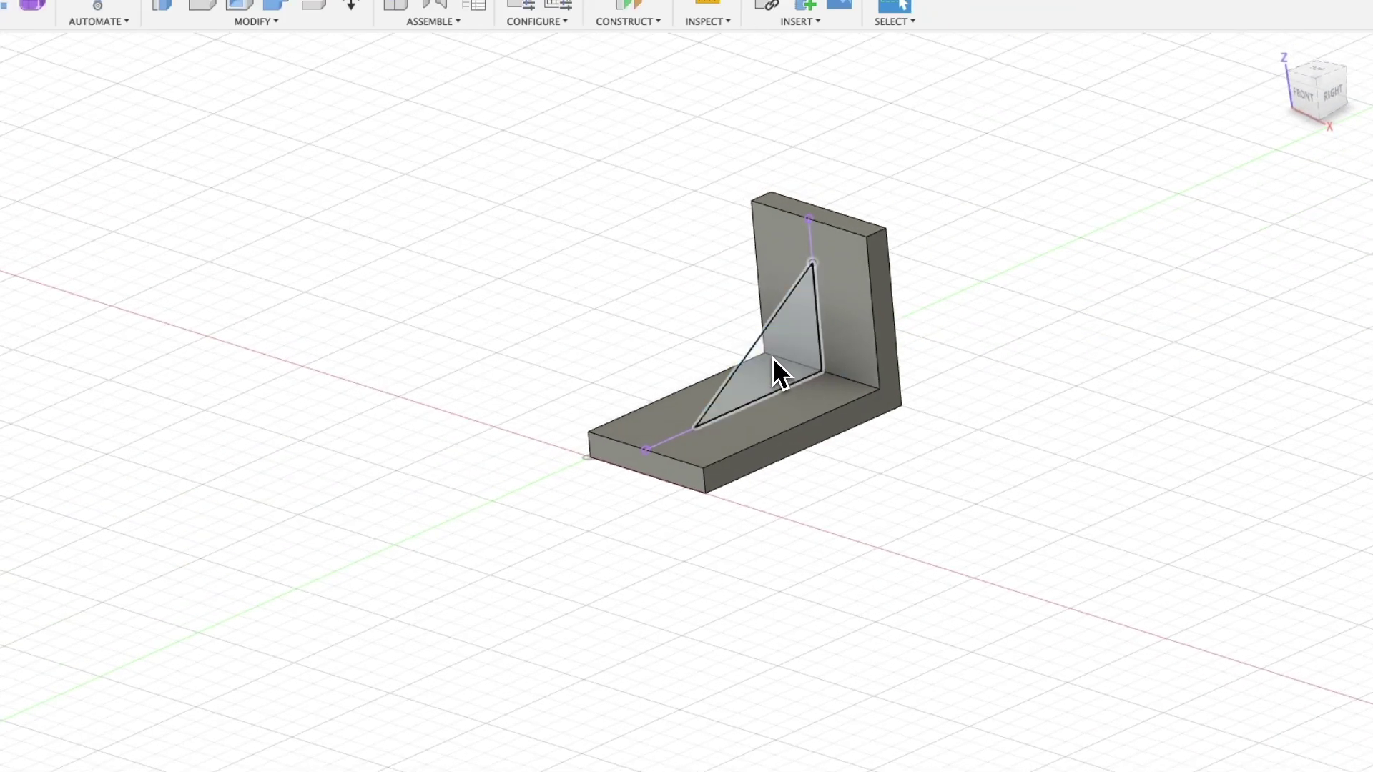
- Extrude the triangle 5 mm symmetric, joined to the bracket, then undo that extrusion
left_click(770, 355)
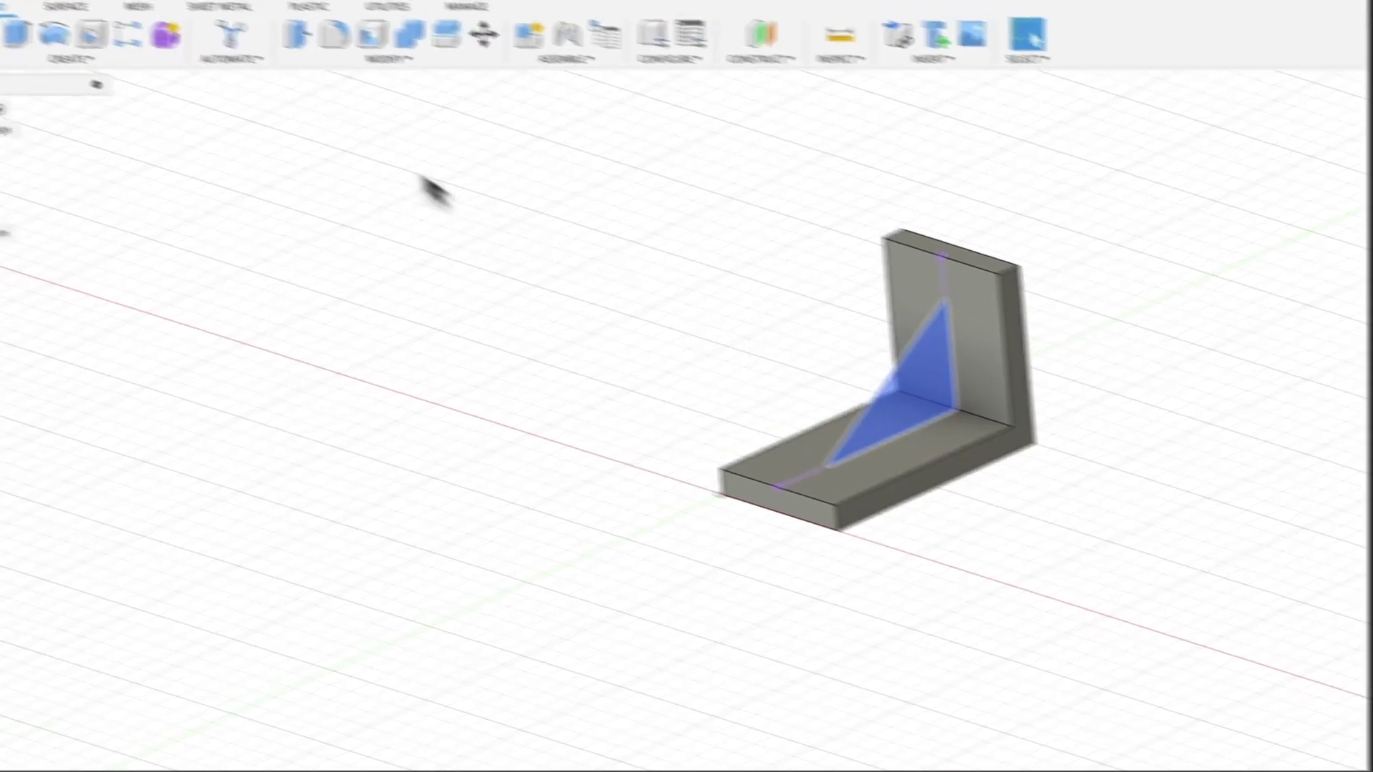
left_click(43, 37)
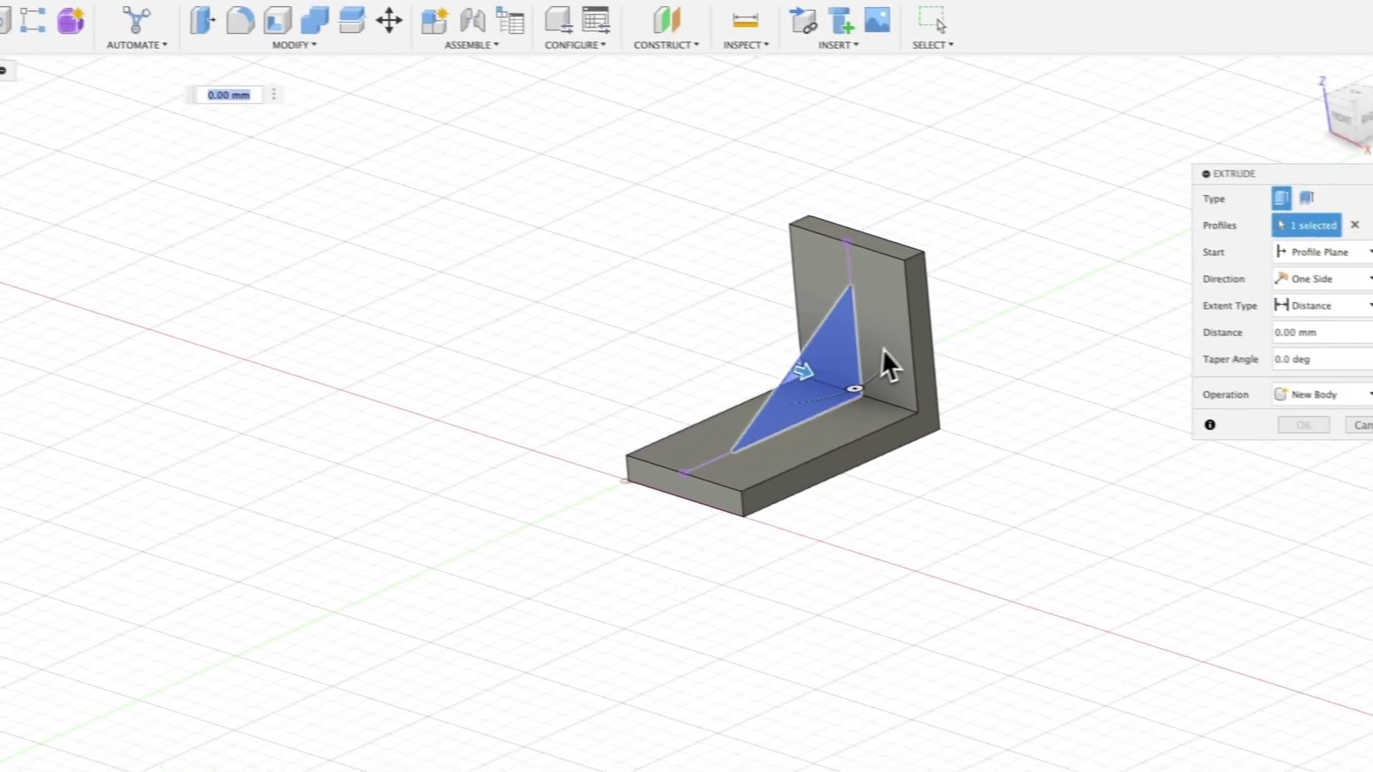
left_click_drag(816, 381, 813, 374)
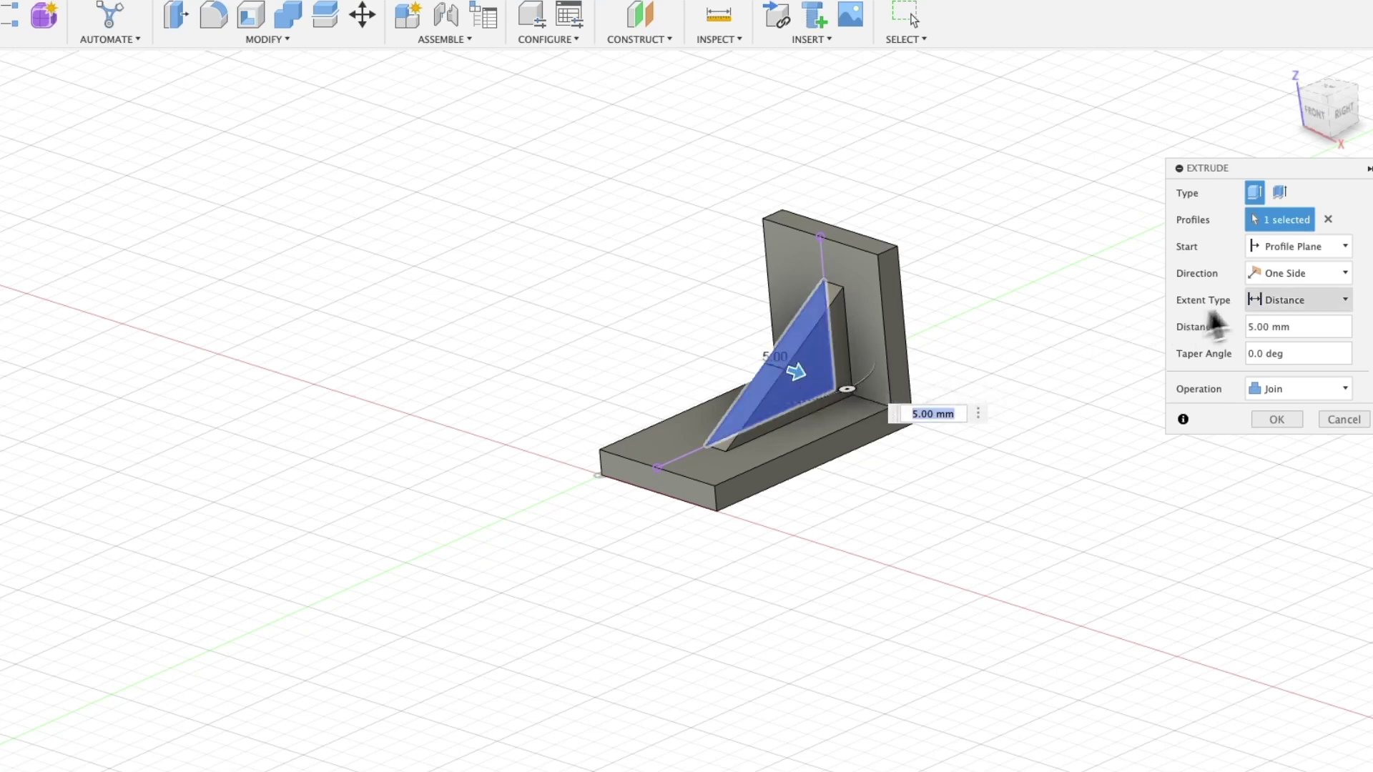
left_click(1291, 276)
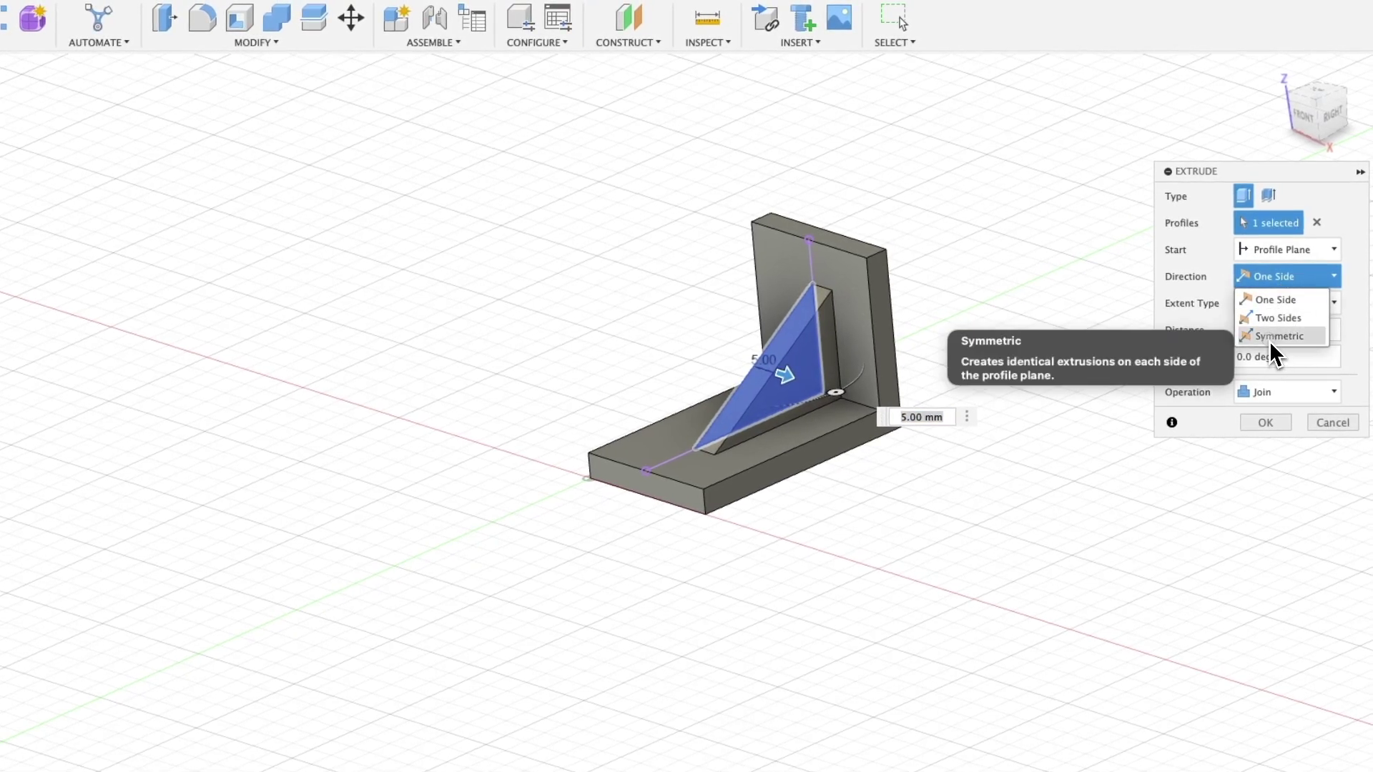
left_click(1270, 339)
left_click(1276, 334)
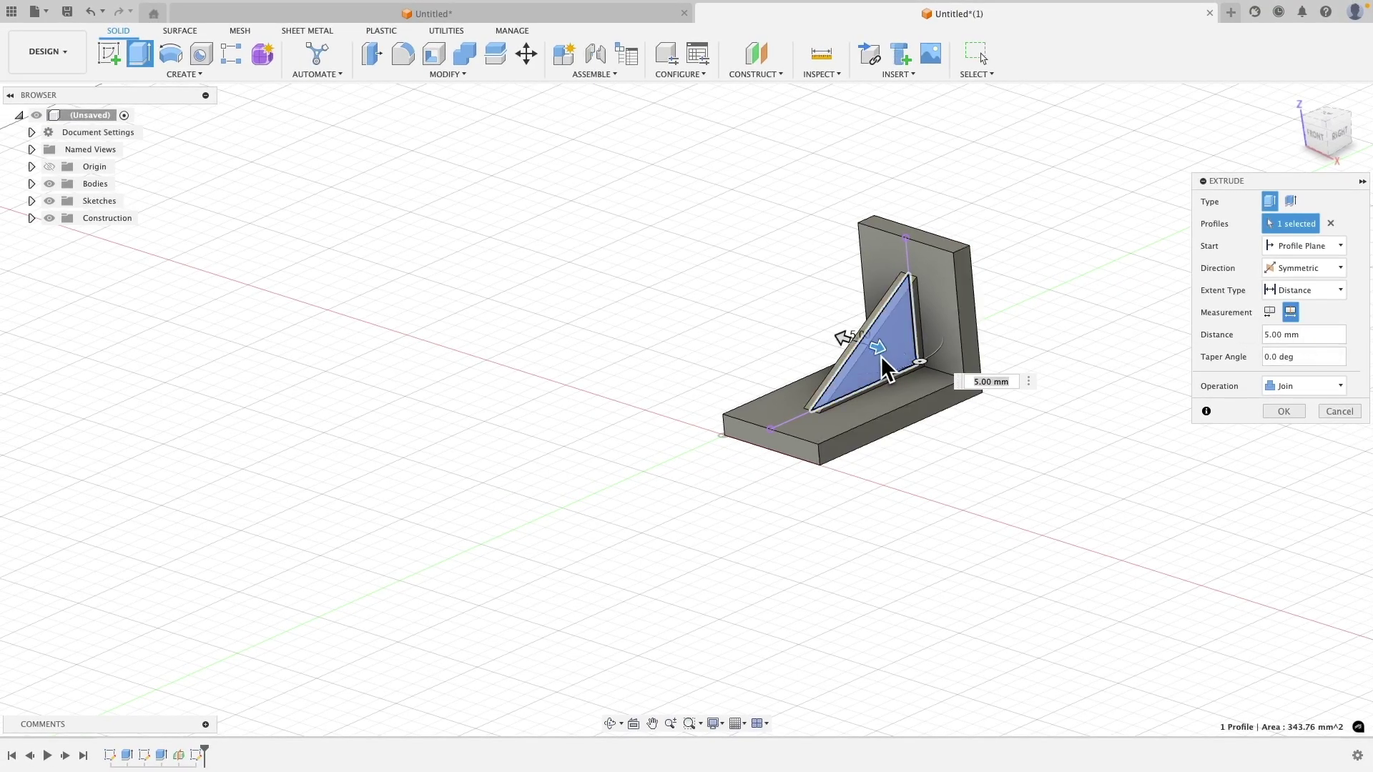
middle_click_drag(873, 356, 1219, 418, "shift")
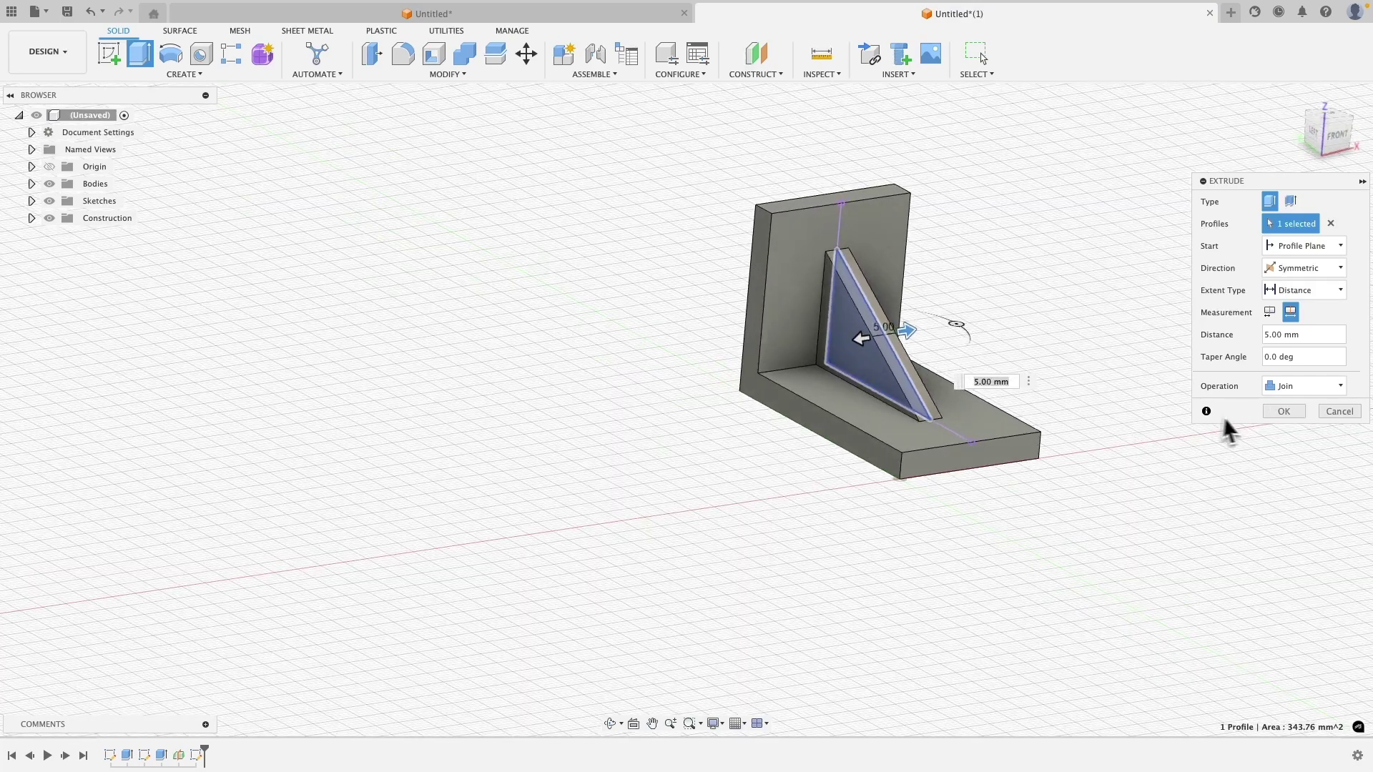
left_click(1284, 411)
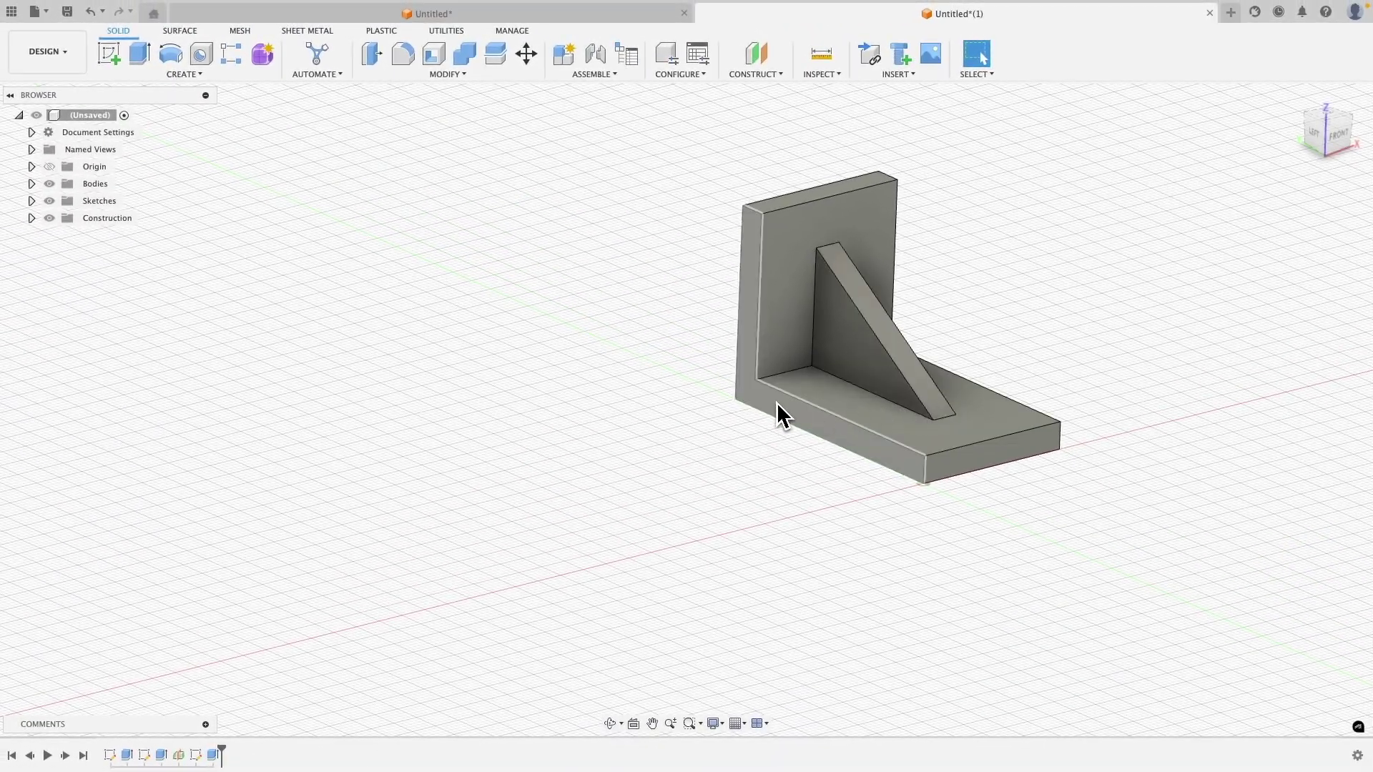
key("super+z")
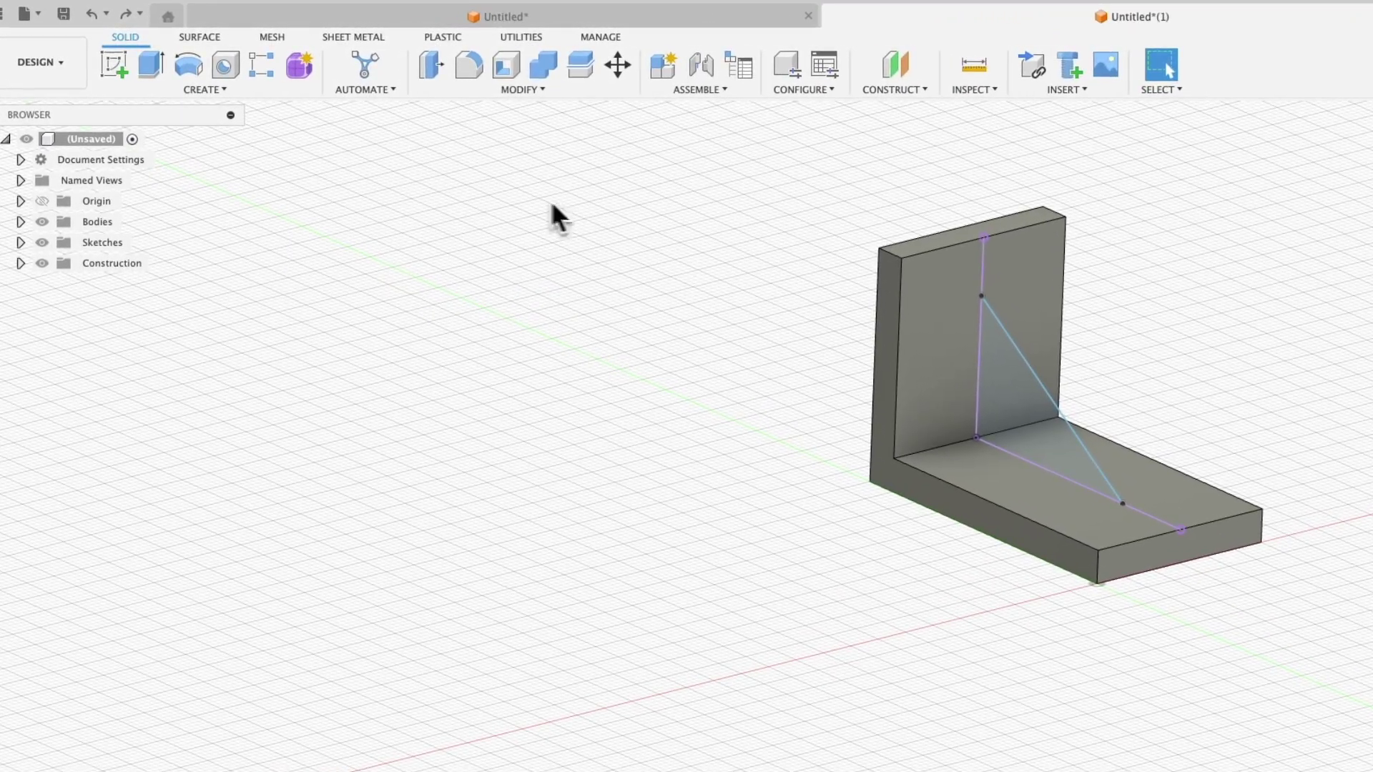
- Create a 5.00 mm Rib from the diagonal sketch line, flipped to fill the corner triangle
left_click(241, 92)
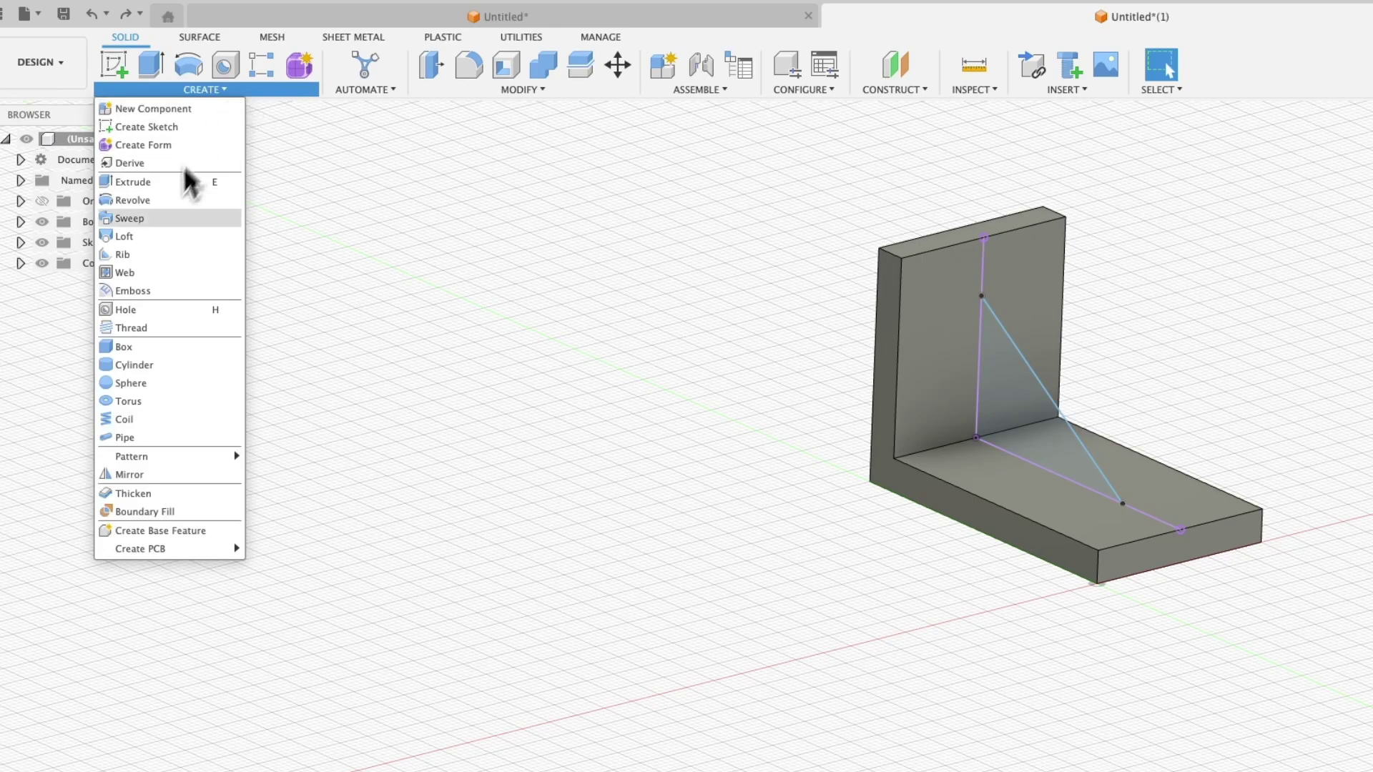
left_click(155, 258)
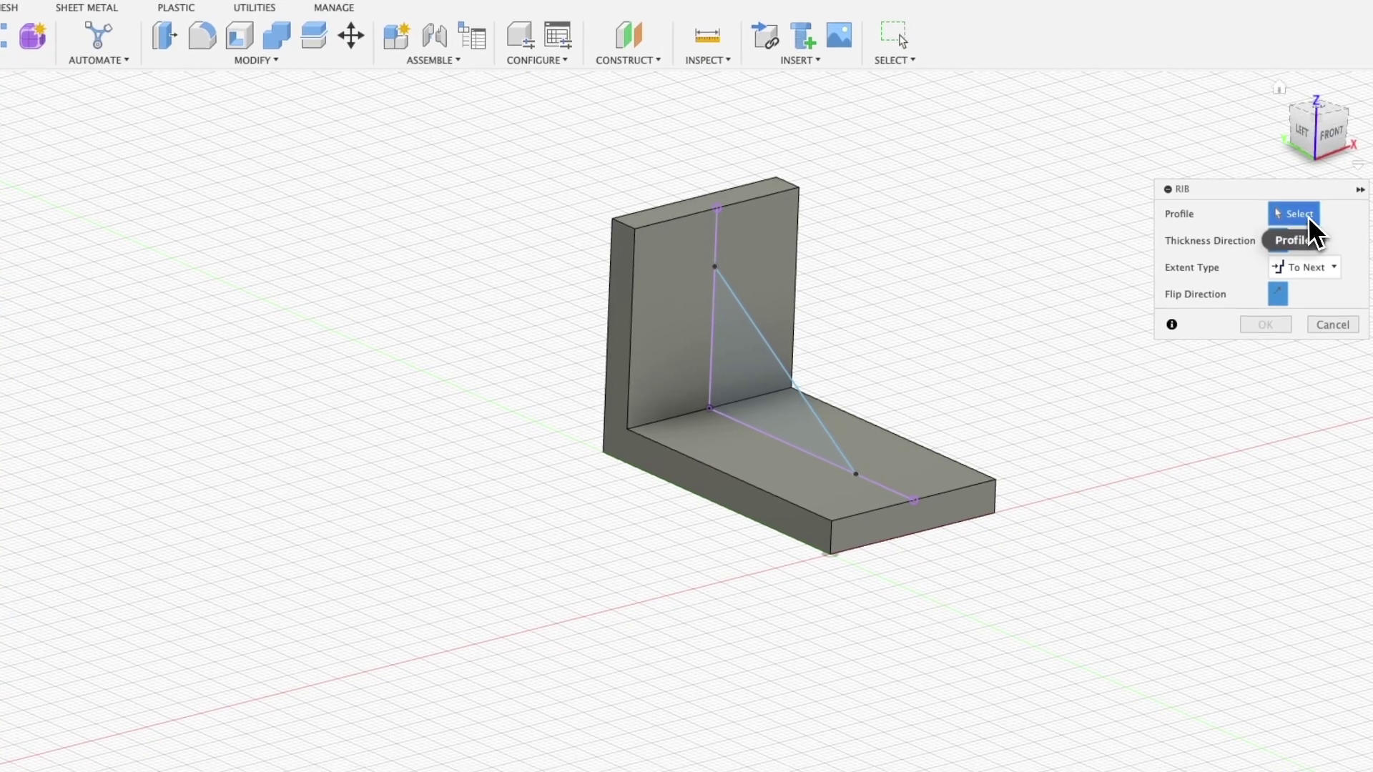
left_click(768, 346)
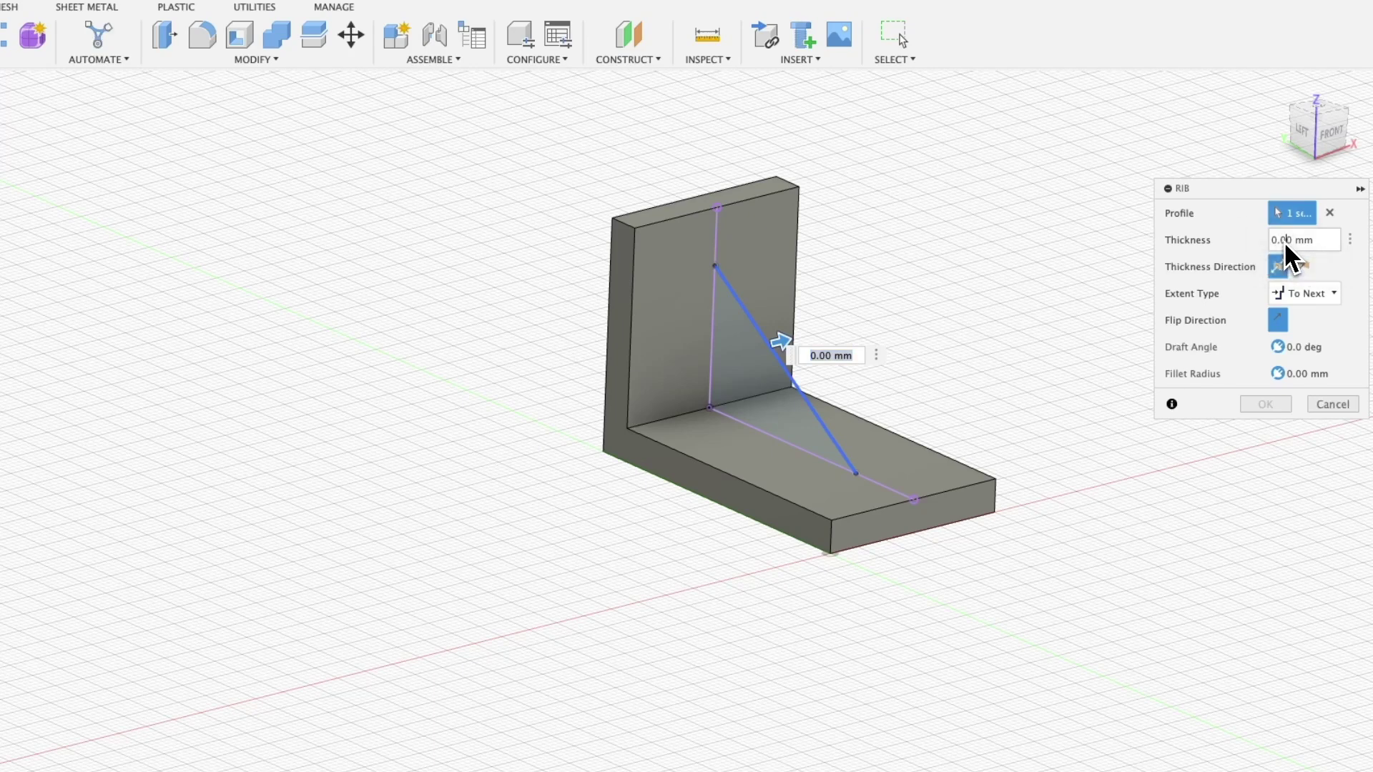
left_click_drag(780, 349, 791, 337)
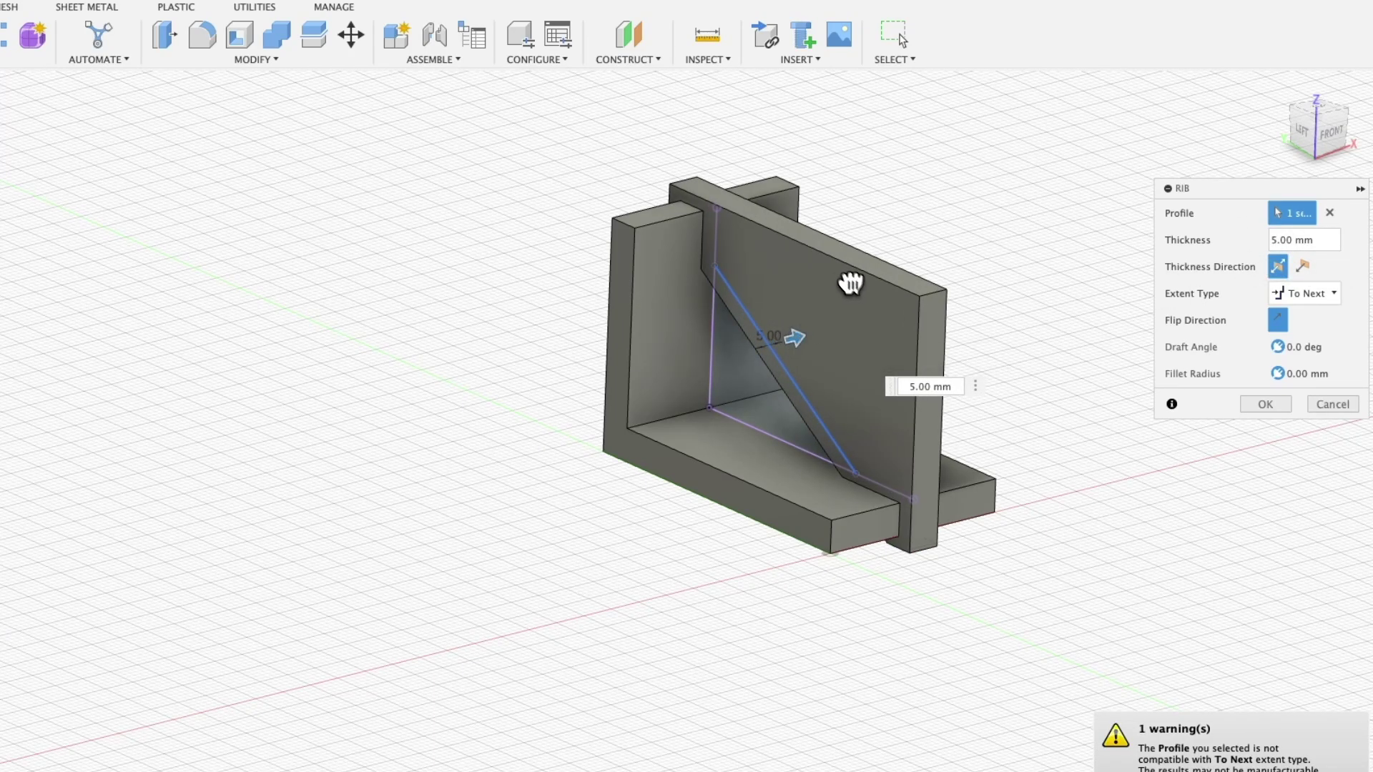
middle_click_drag(851, 286, 843, 389, "shift")
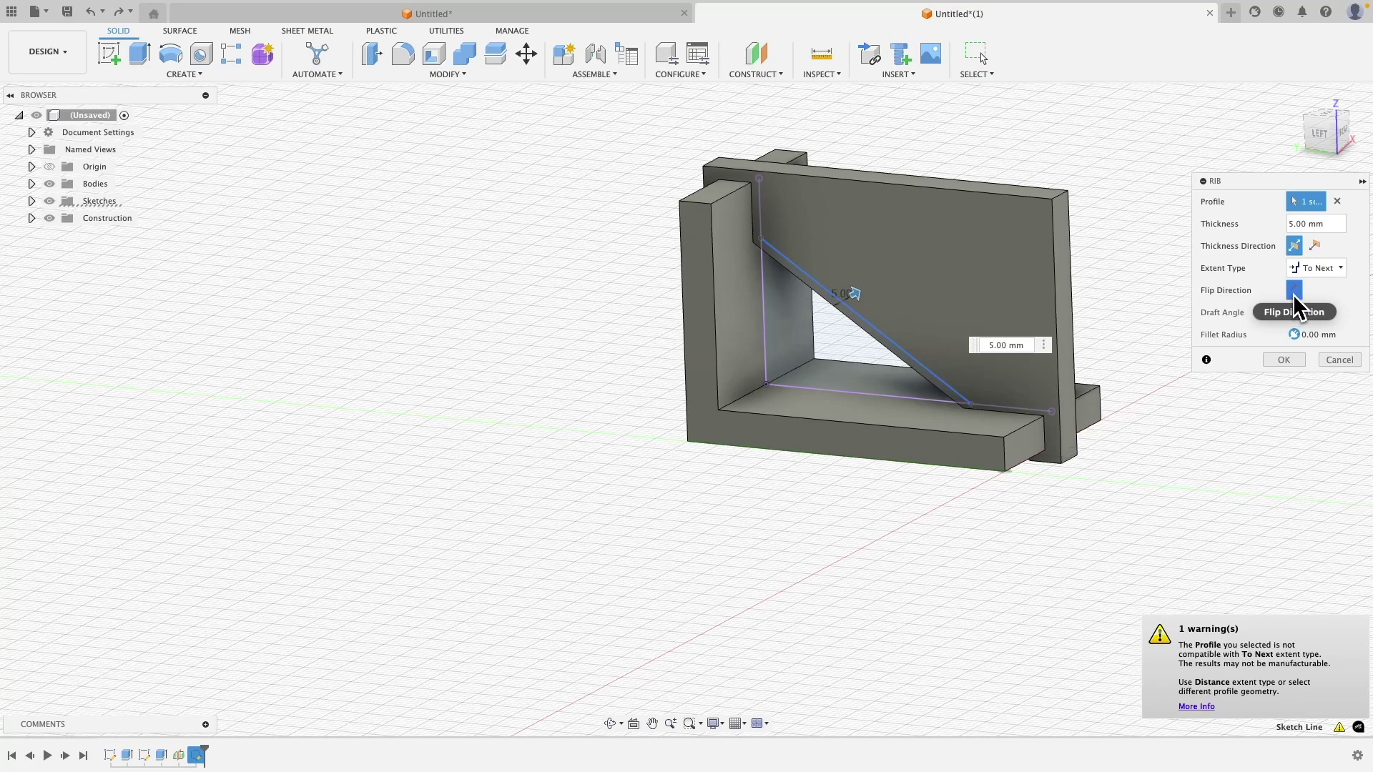
left_click(1295, 290)
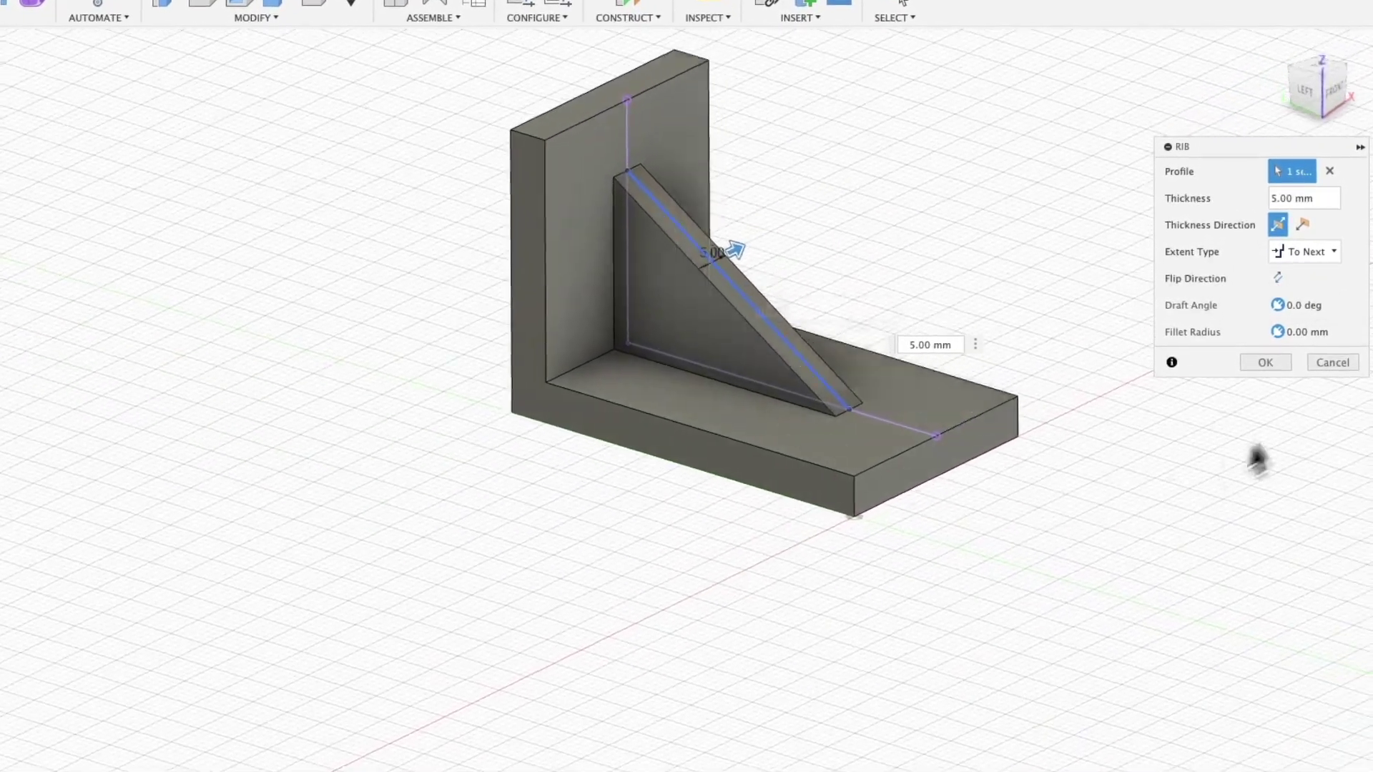
left_click(1279, 365)
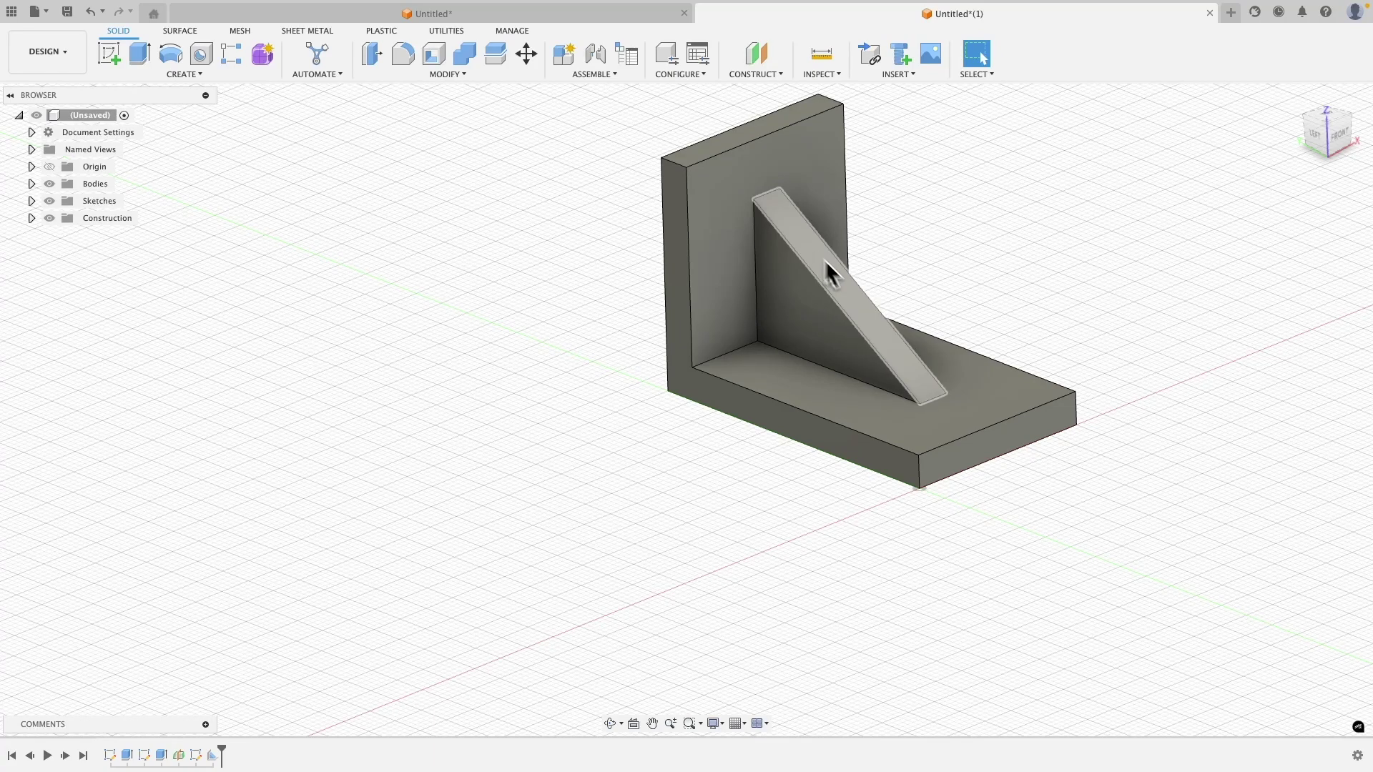
- Offset a construction plane -5.00 mm into the bracket from its left side face, and start a sketch on it
left_click(681, 316)
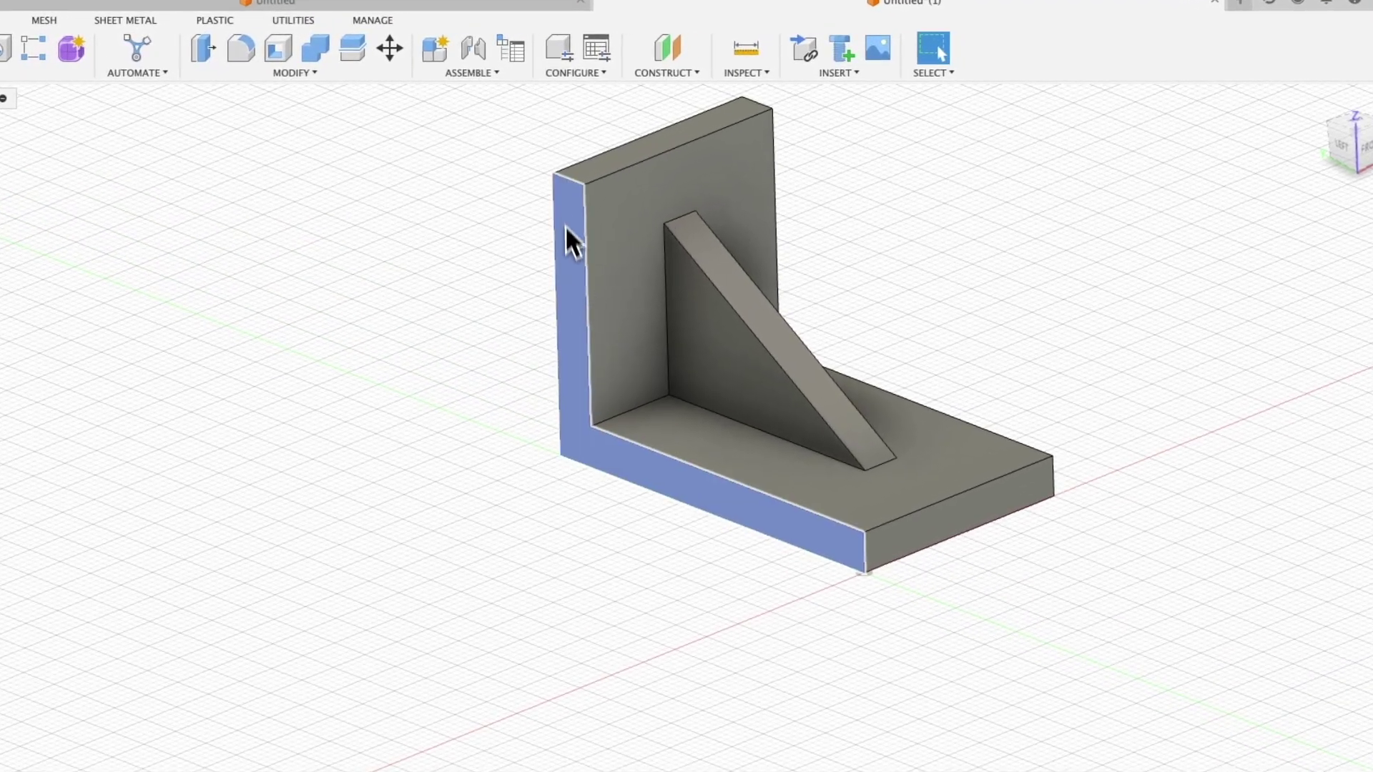
left_click(672, 50)
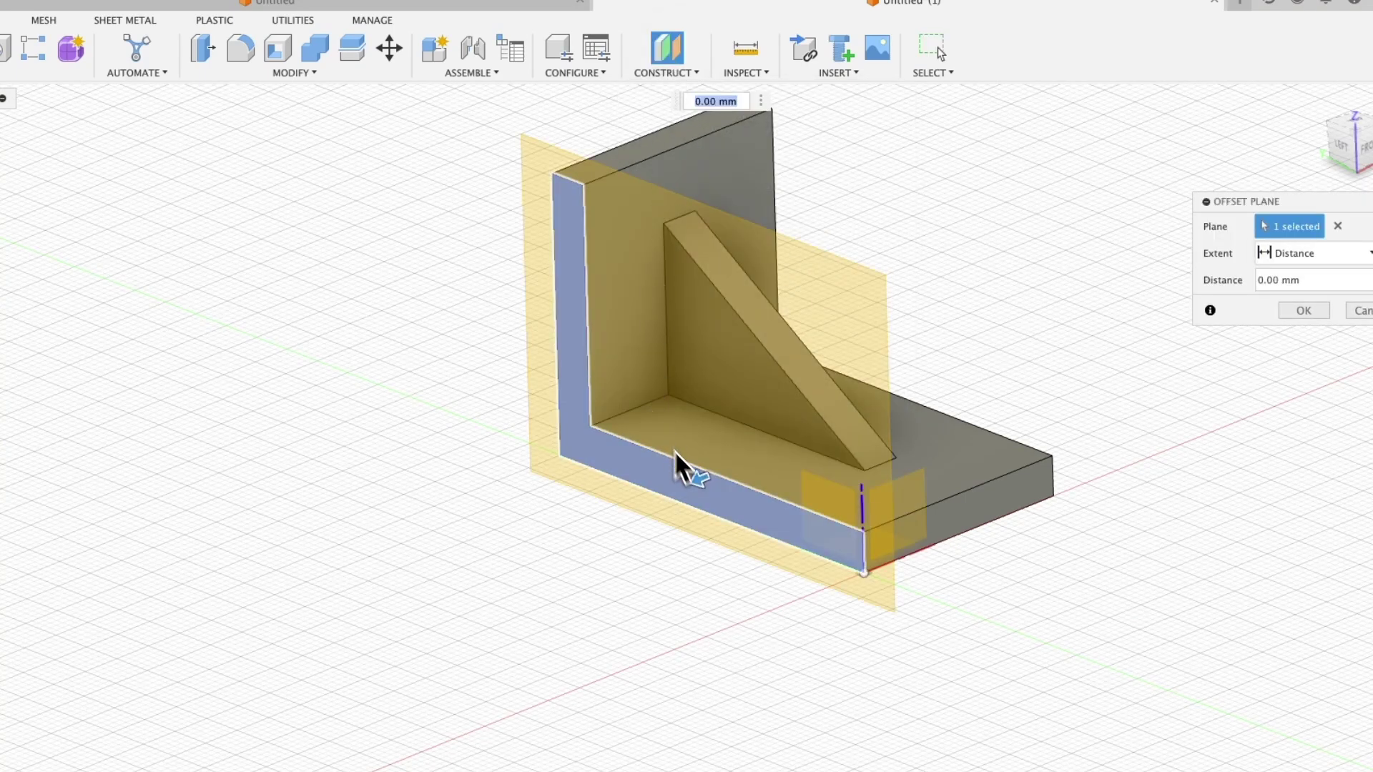
left_click_drag(676, 456, 727, 490)
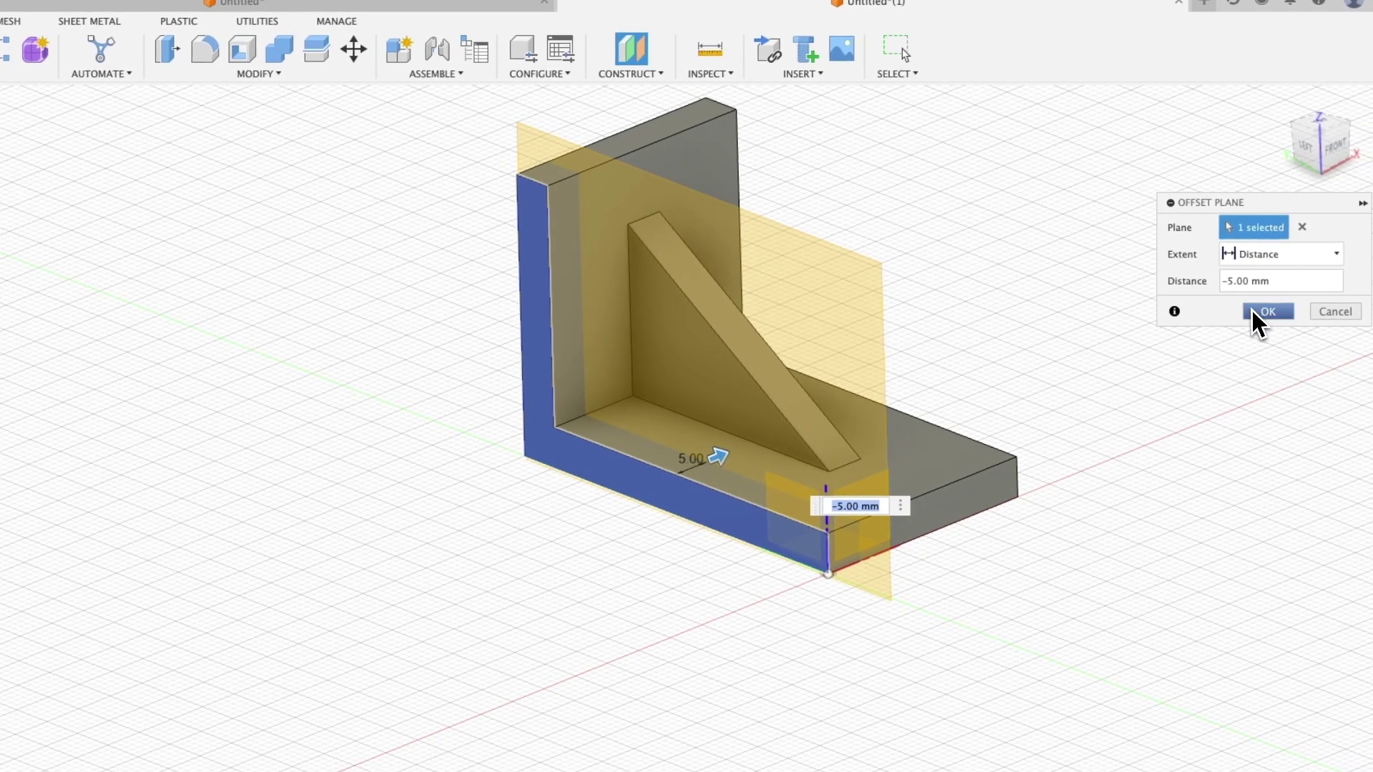
left_click(1303, 310)
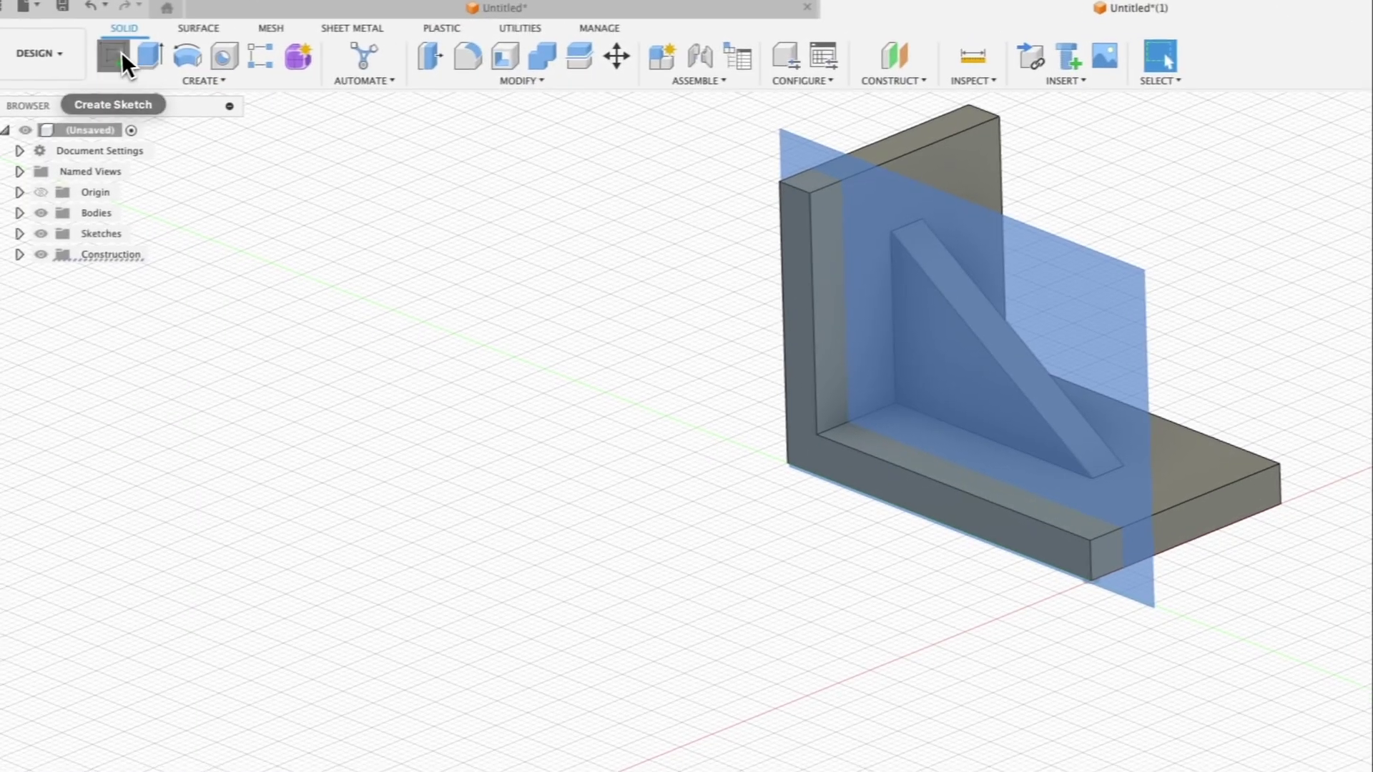
left_click(120, 53)
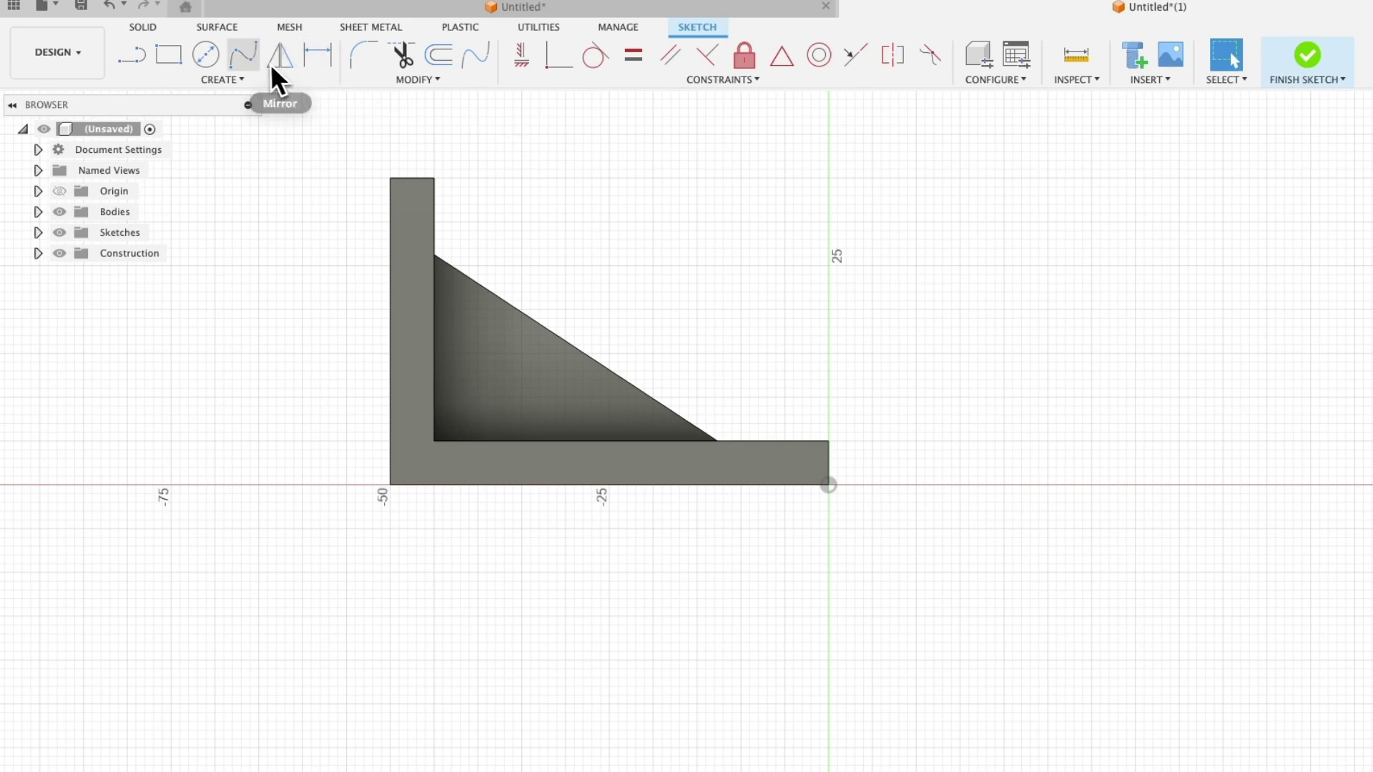
- Draw a wavy fit-point spline from near the upright wall down the slope toward the base
left_click(242, 56)
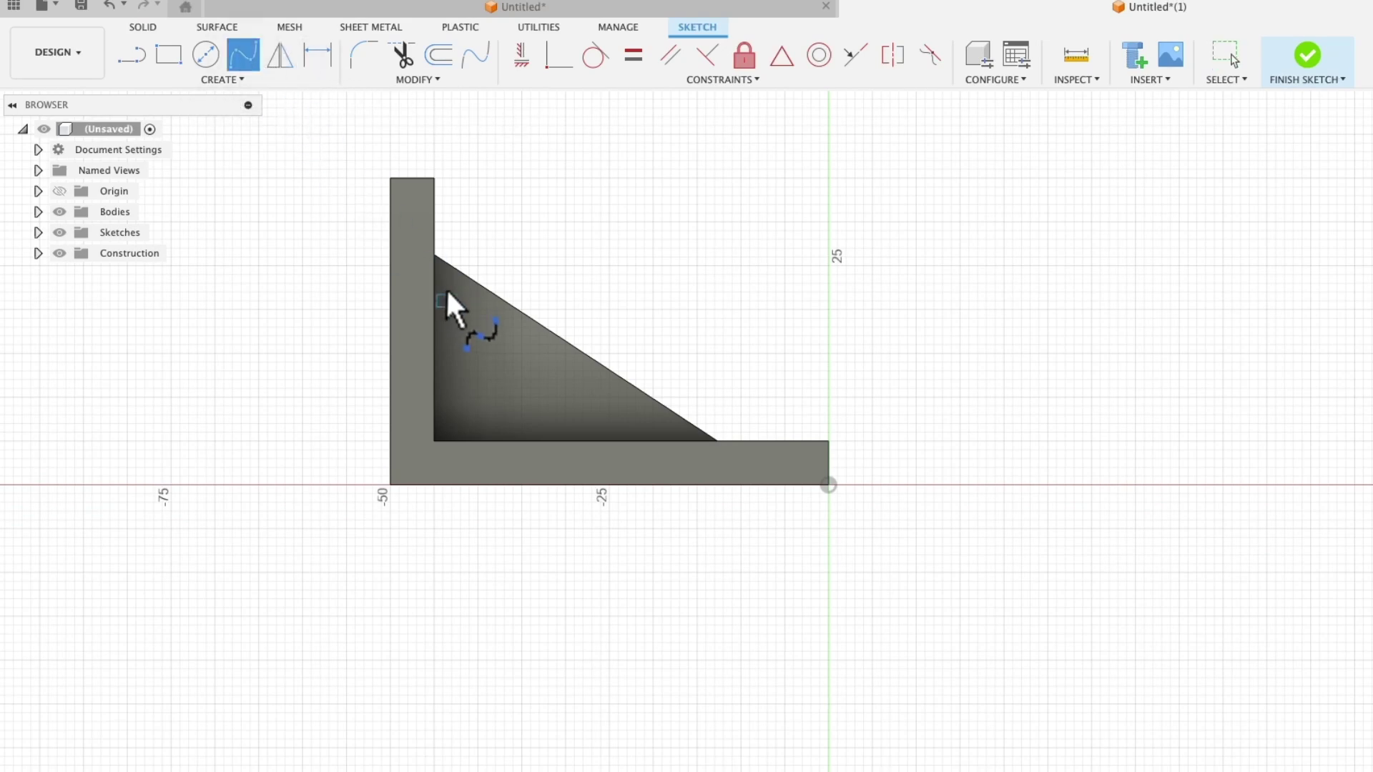
left_click(513, 327)
left_click(574, 353)
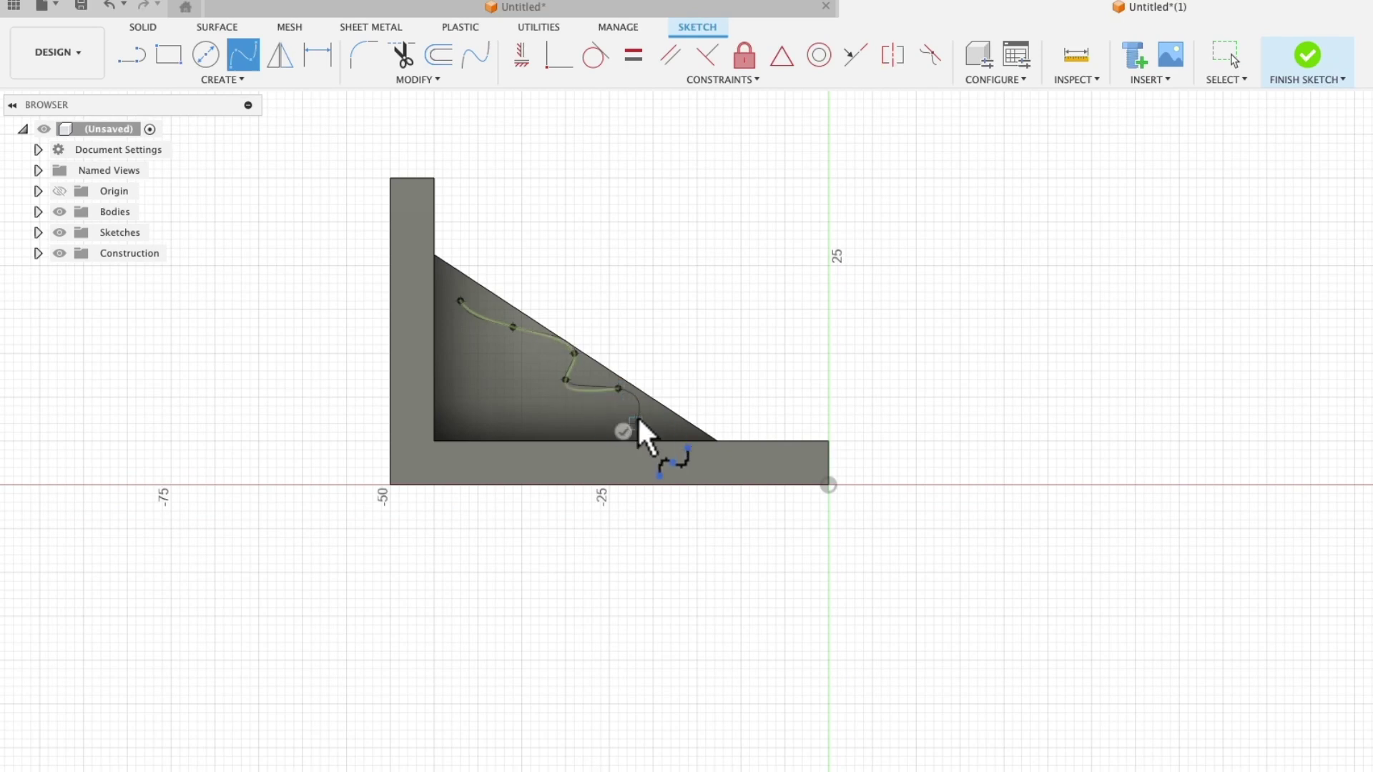
left_click(596, 407)
key("Escape")
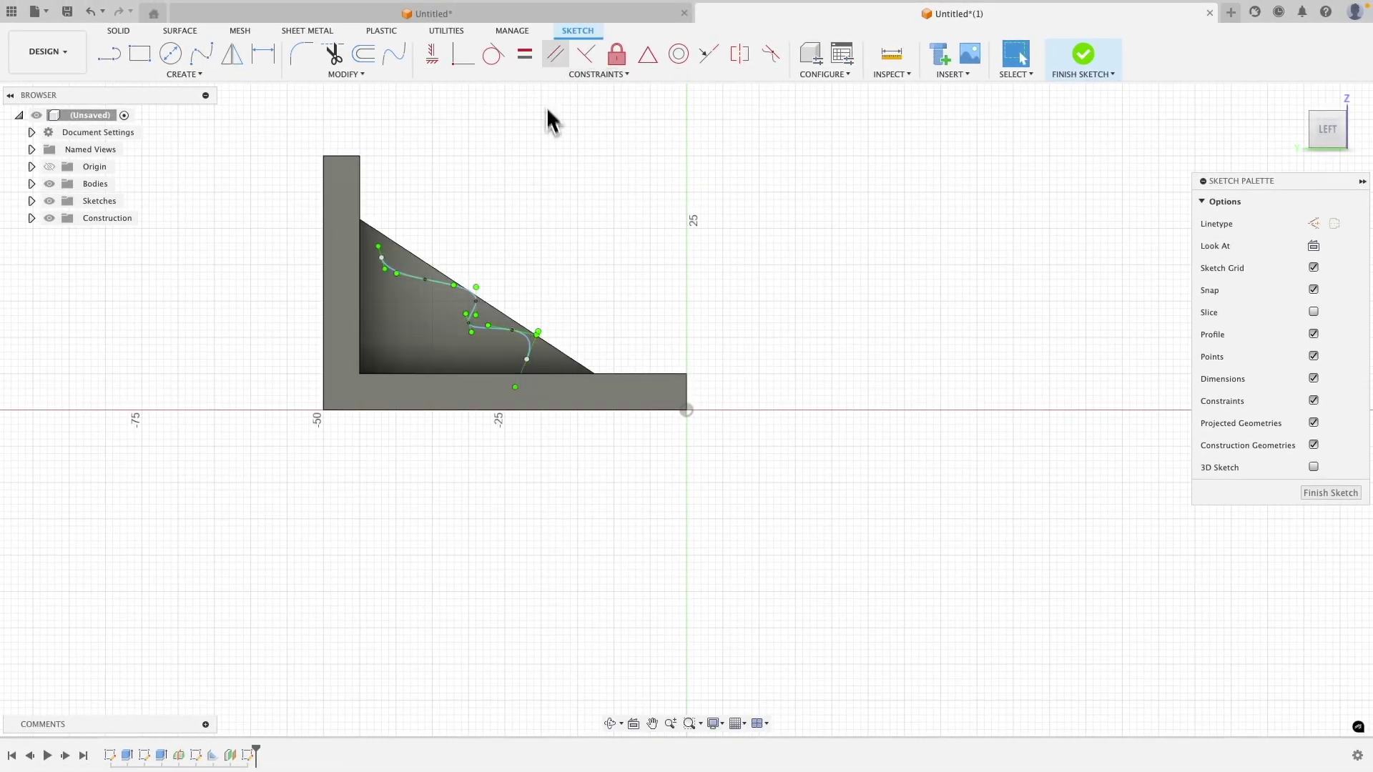
- Make the spline's top end coincident with the wall edge and its lower end with the base edge, then finish the sketch
left_click(462, 53)
scroll(377, 243, "down", 3)
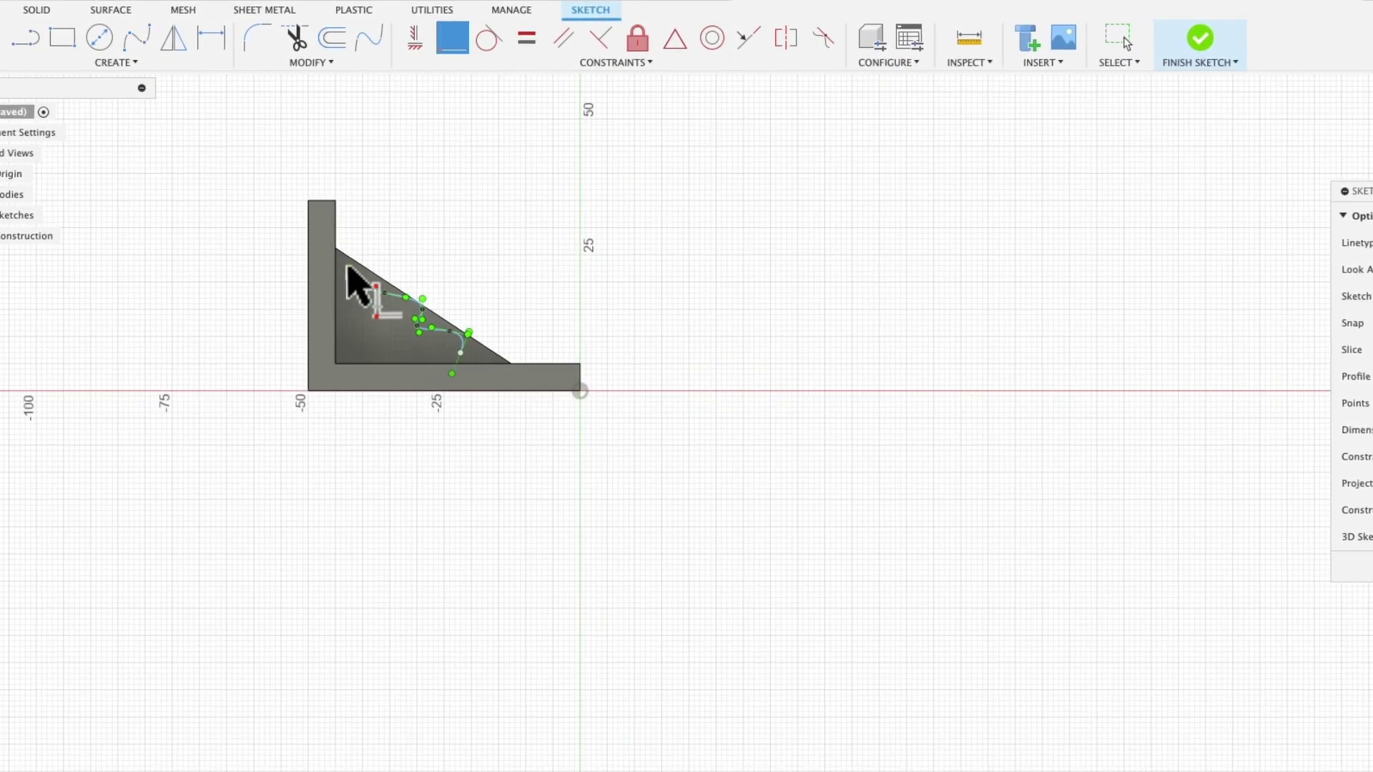
scroll(350, 282, "up", 5)
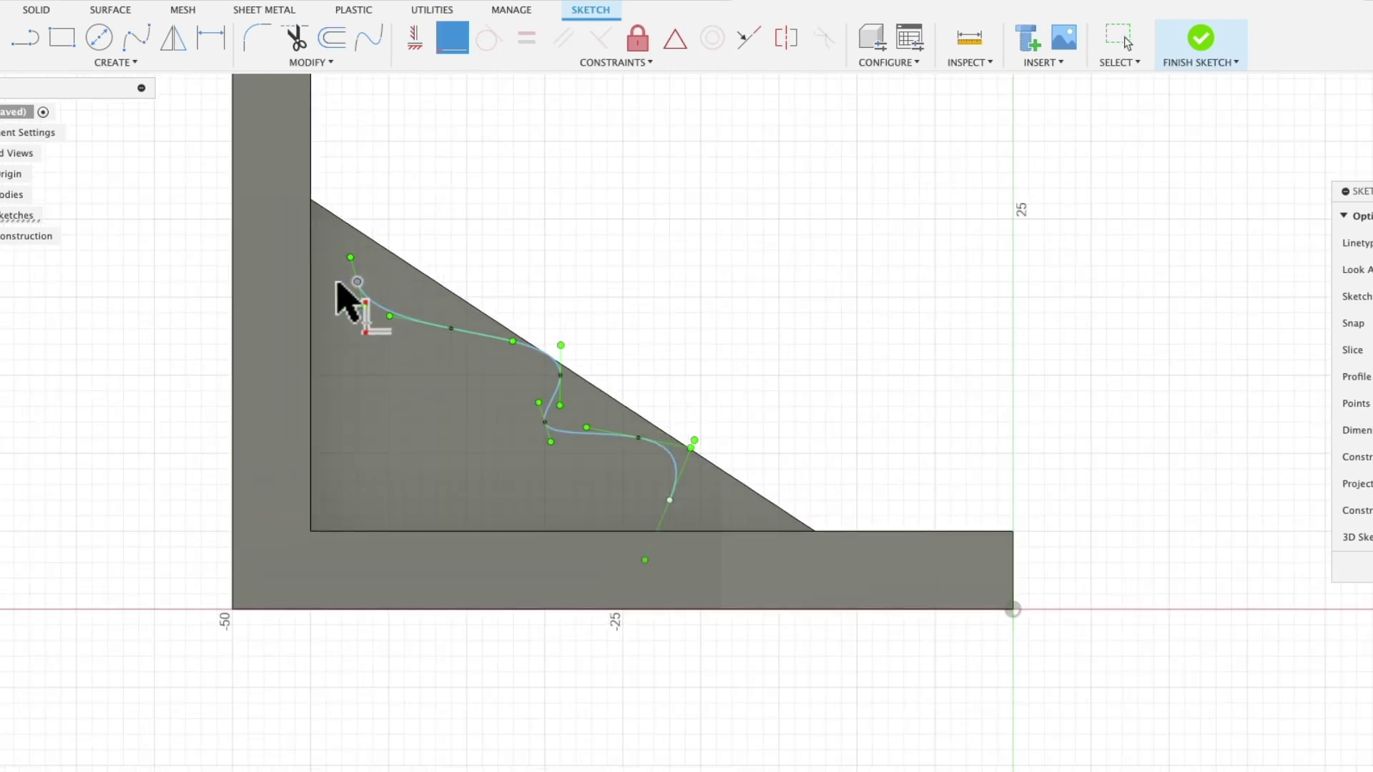
left_click(312, 283)
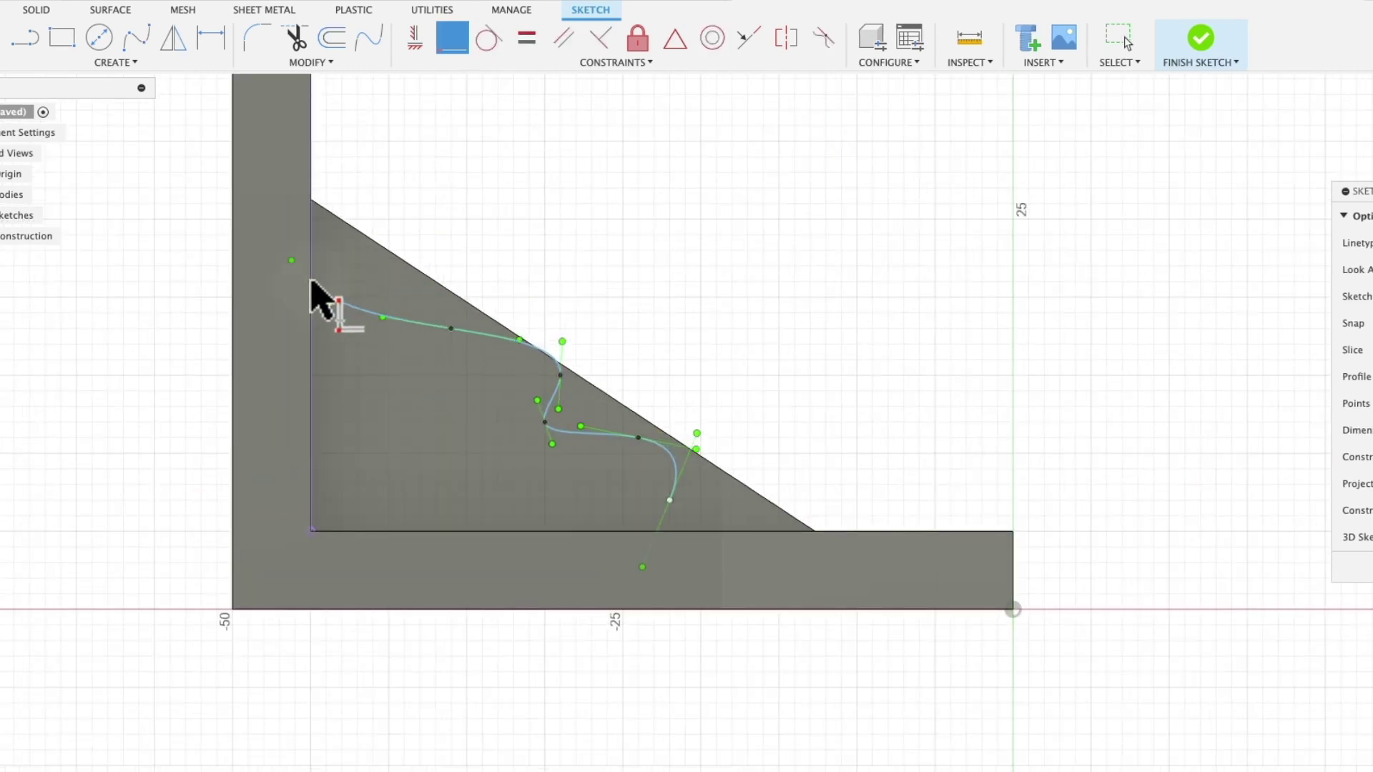
left_click(670, 500)
left_click(688, 532)
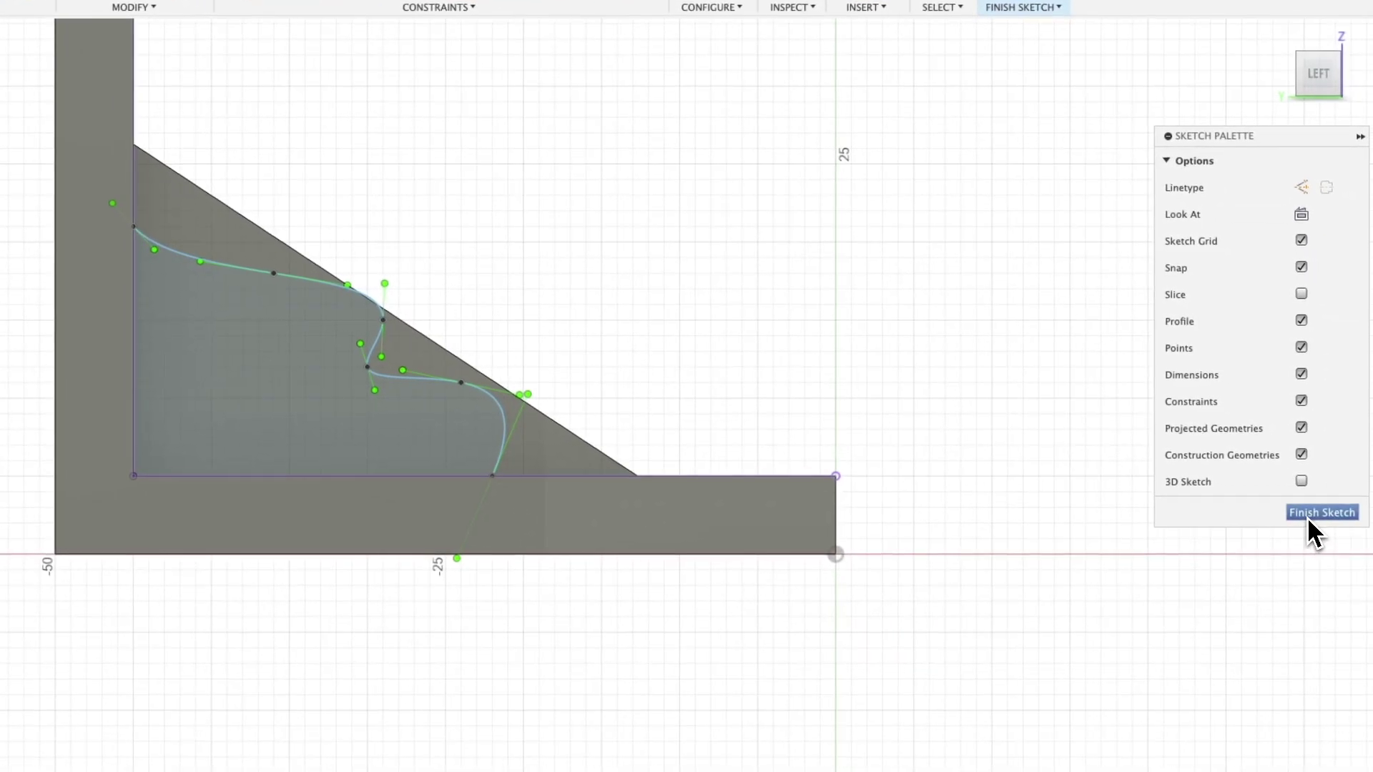
left_click(1307, 514)
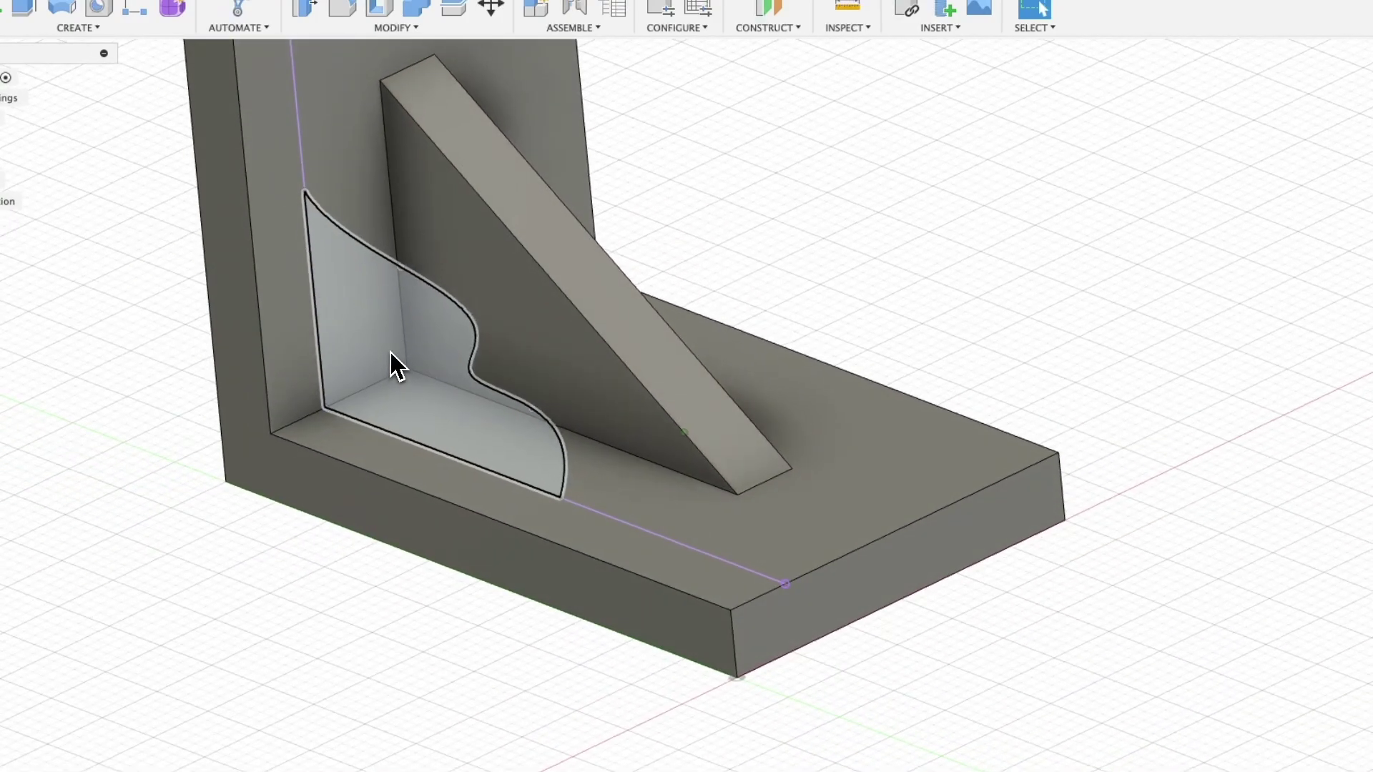
- Try a 3 mm extrude of the enclosed profile, then cancel it without adding material
left_click(390, 354)
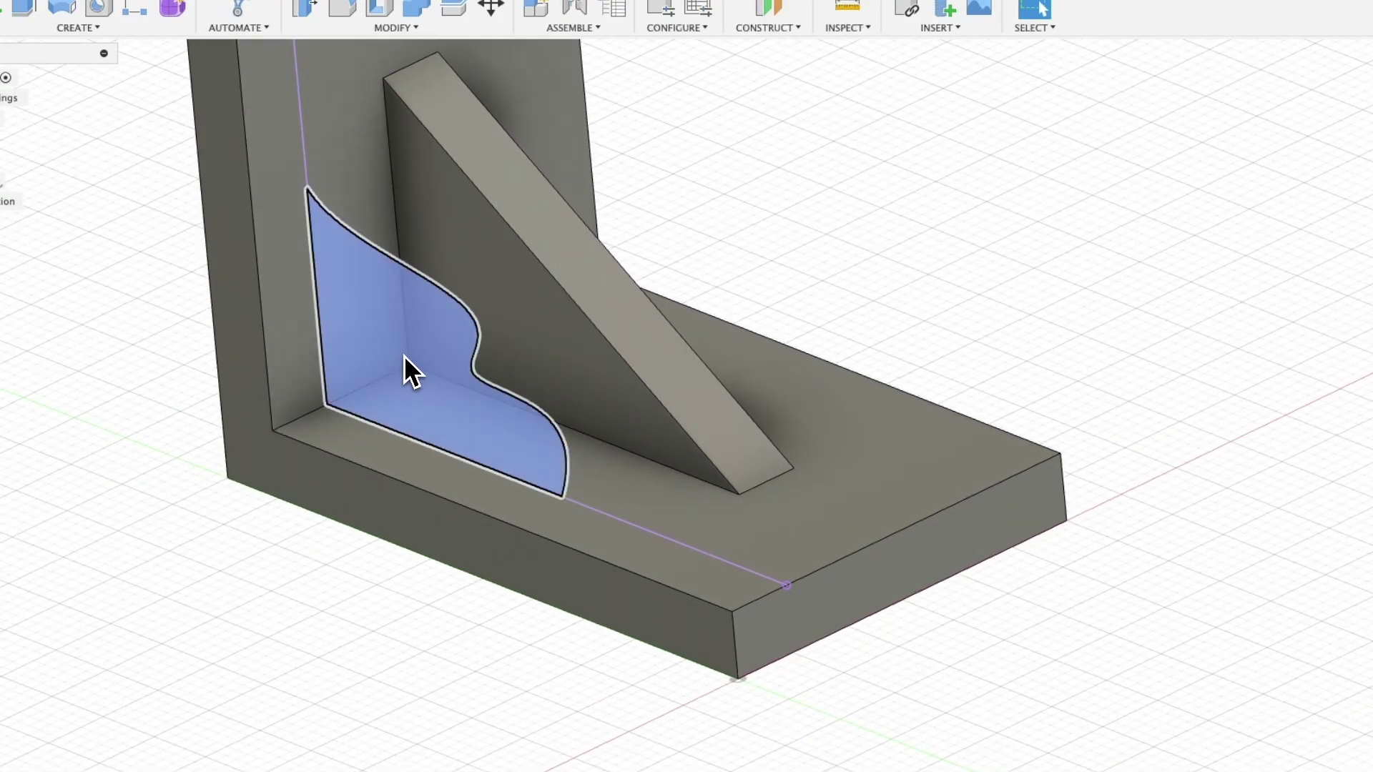
key("e")
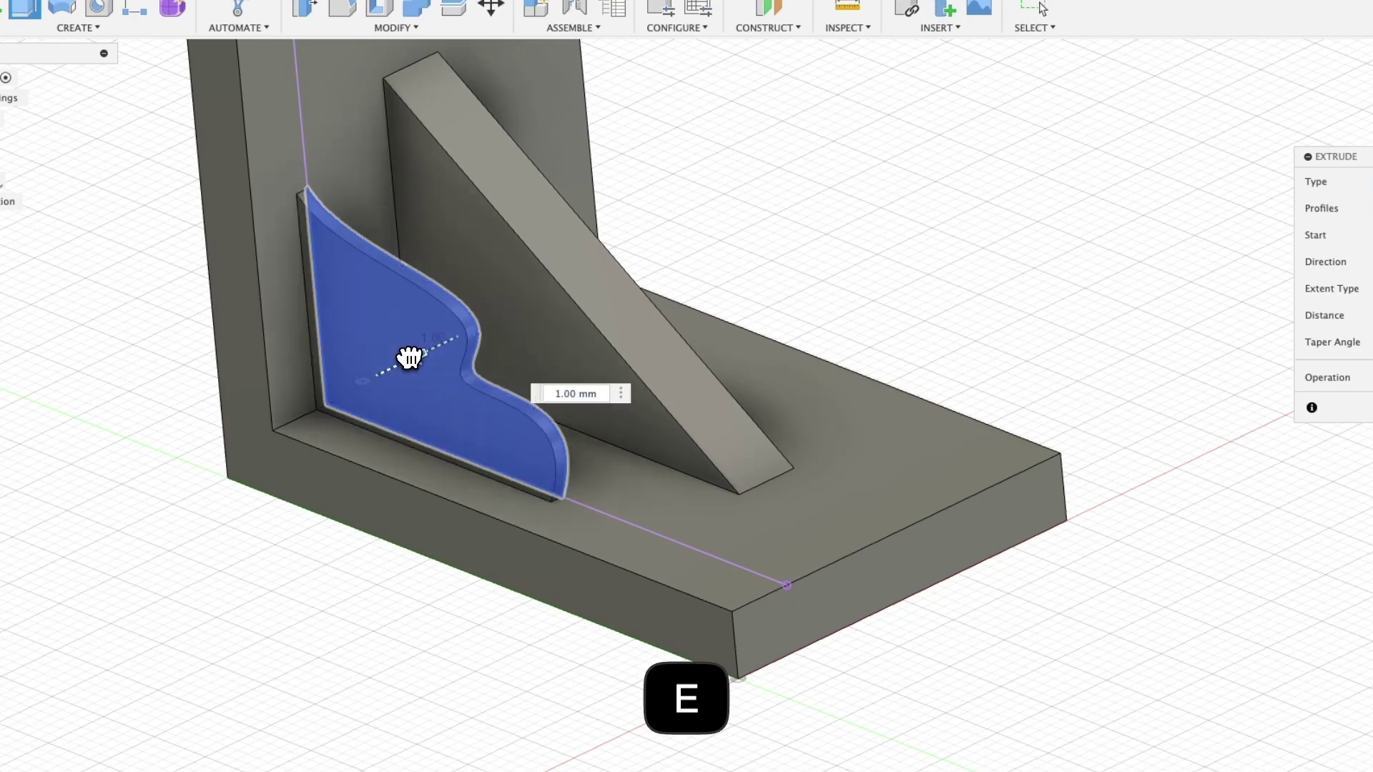
type("3")
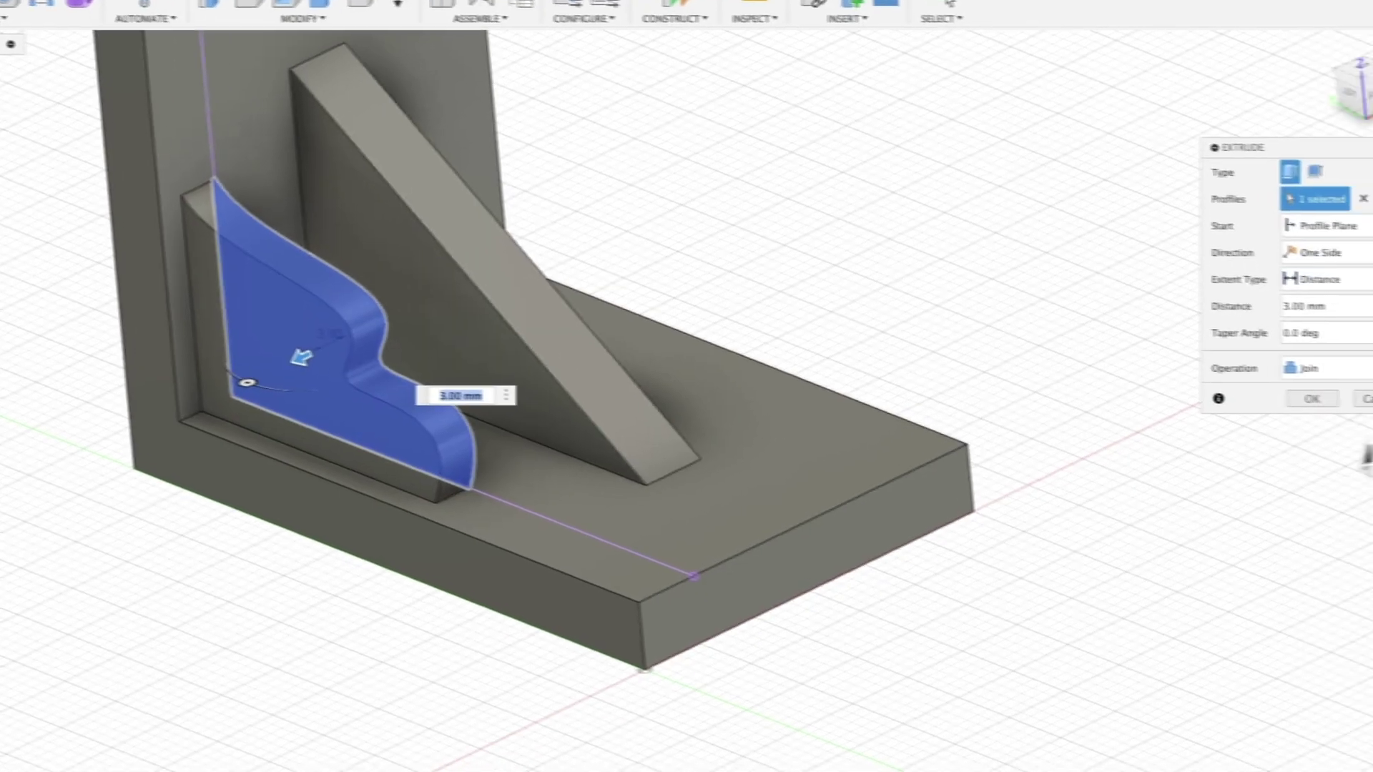
left_click(1366, 398)
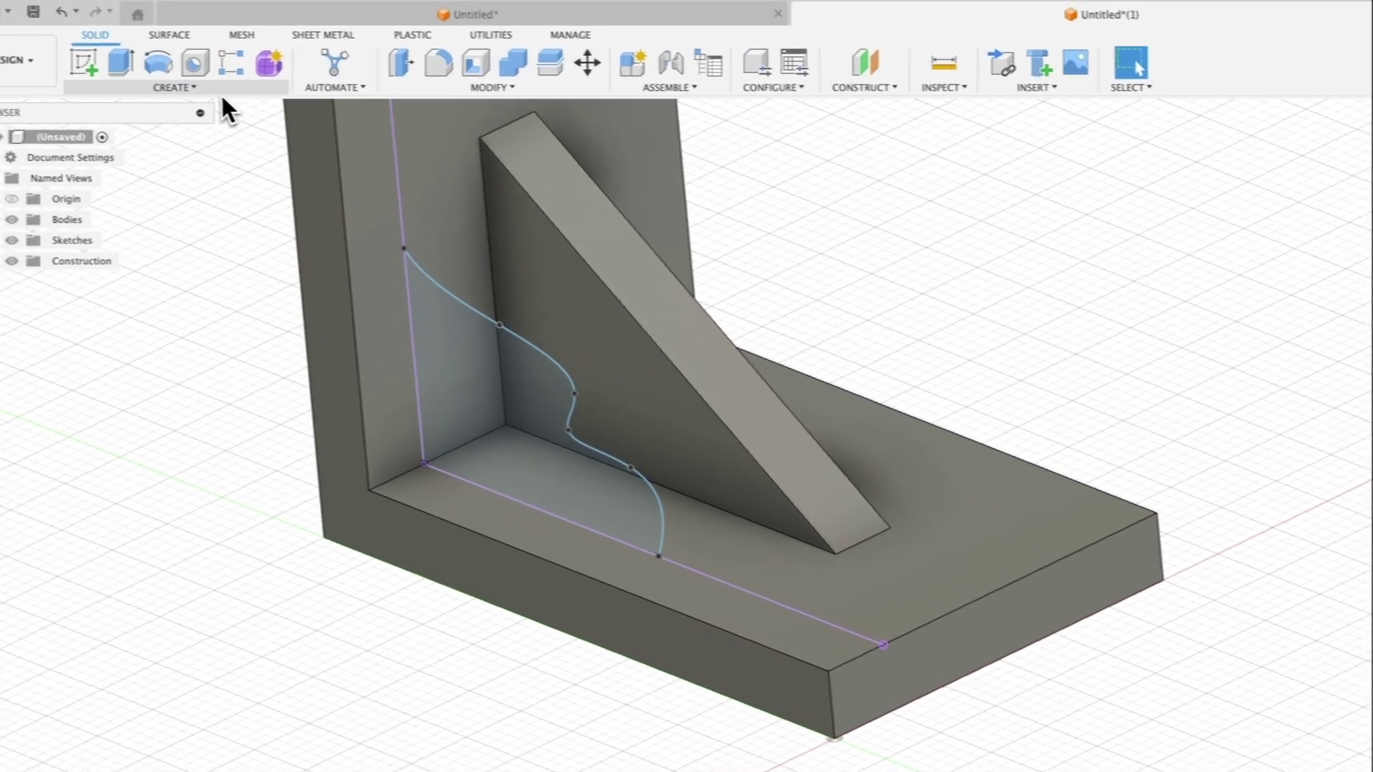
- Create a 3.00 mm thick rib from the spline curve, with its direction flipped
left_click(174, 87)
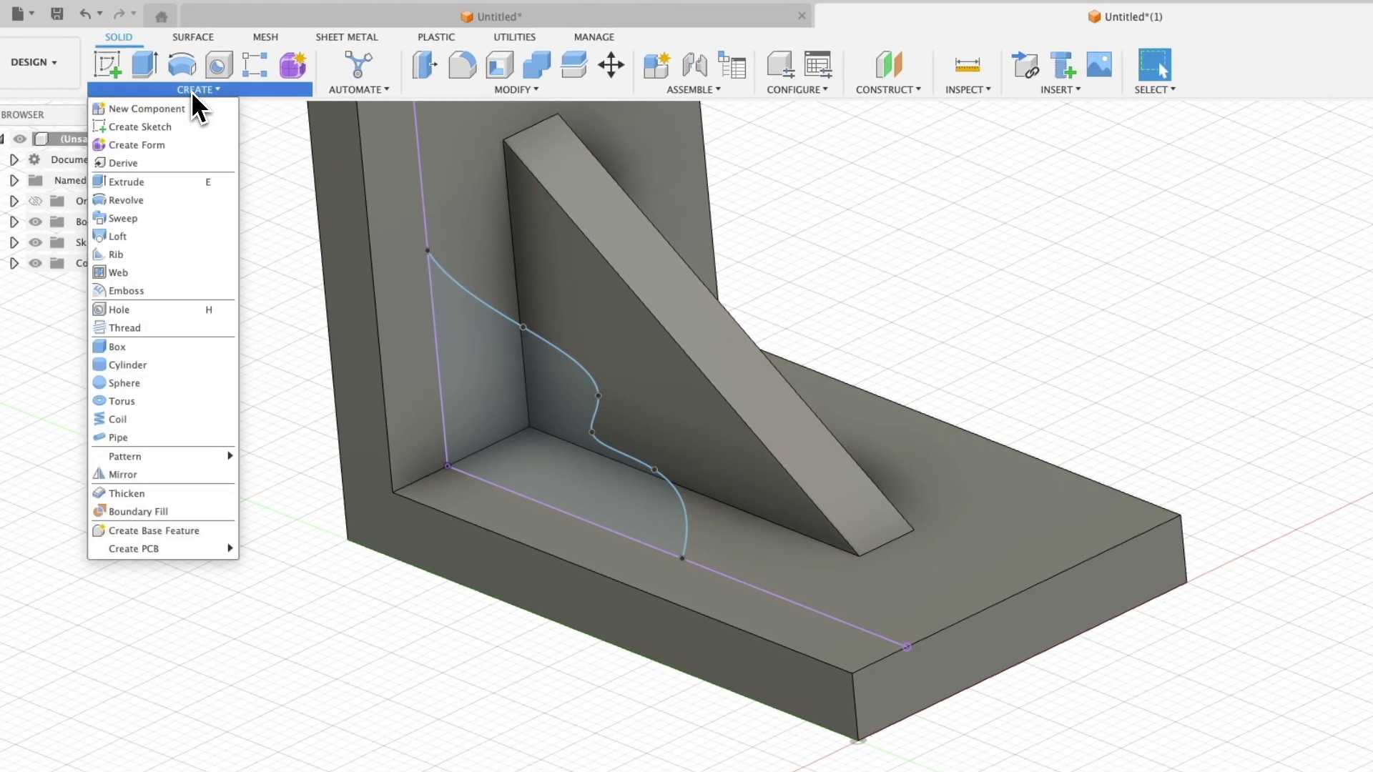
left_click(153, 253)
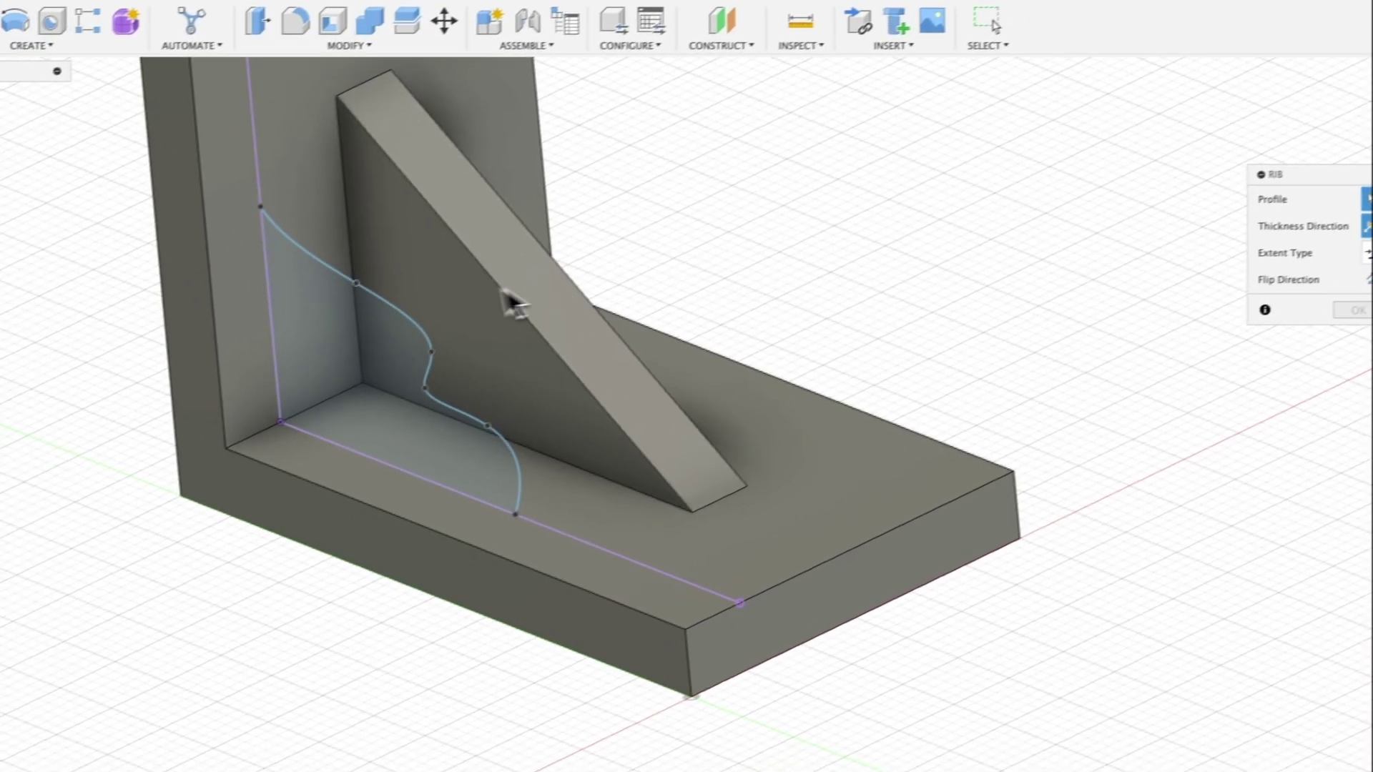
left_click(405, 326)
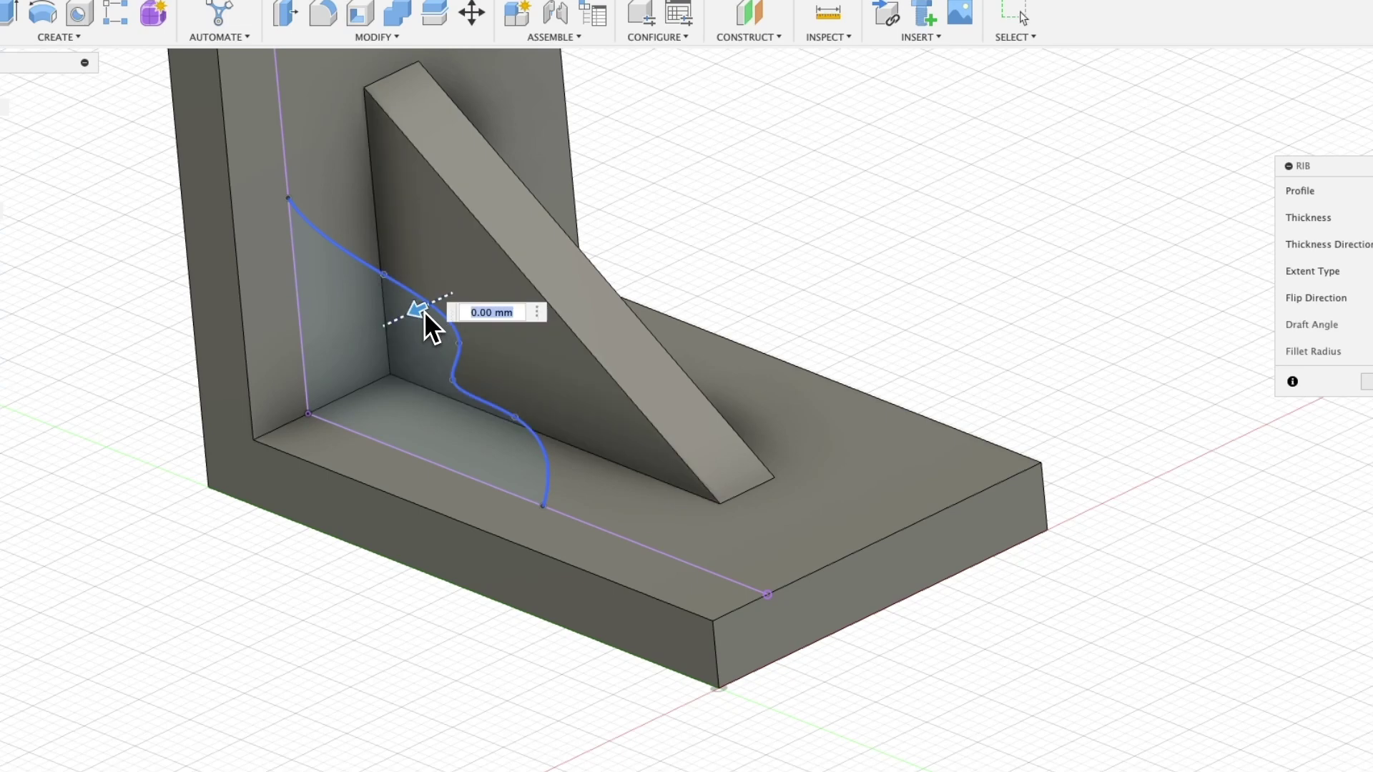
left_click_drag(423, 311, 405, 315)
left_click(1290, 294)
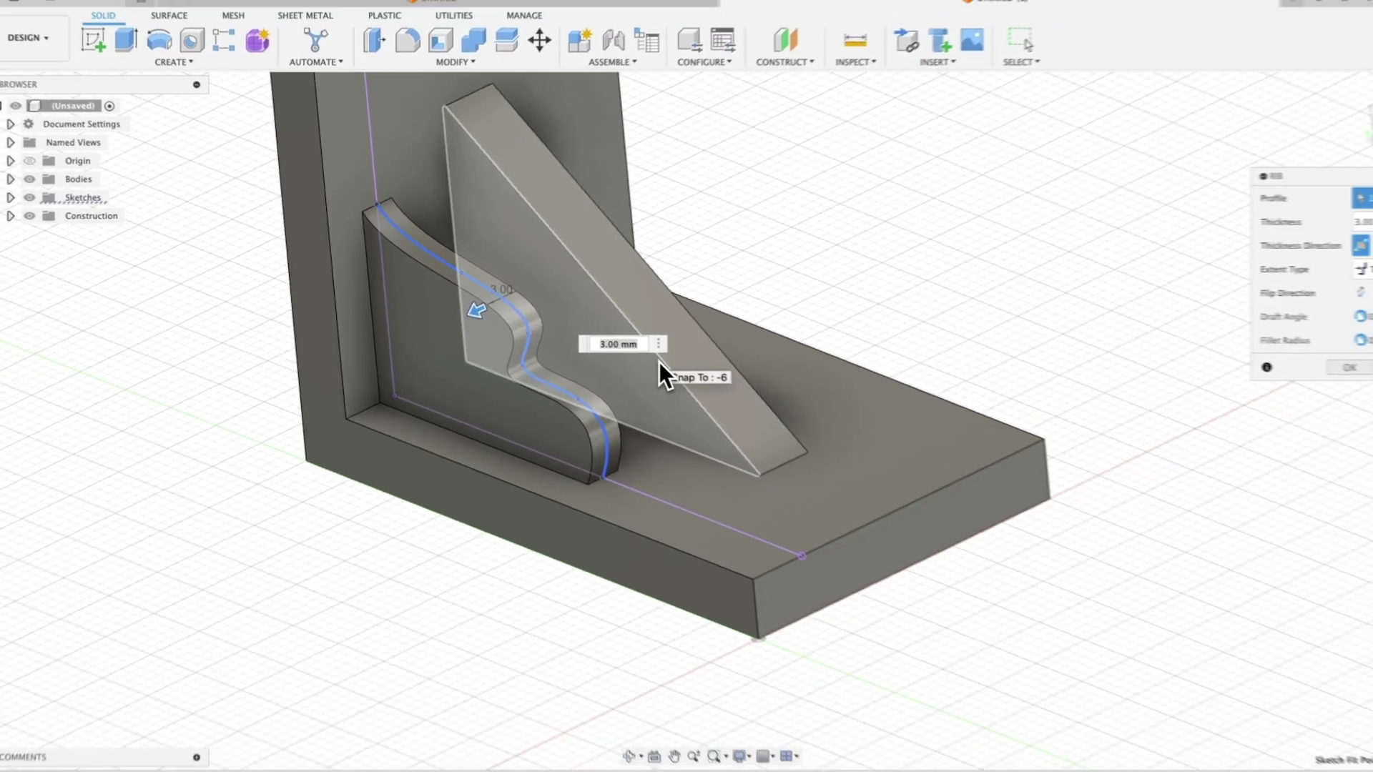
key("Return")
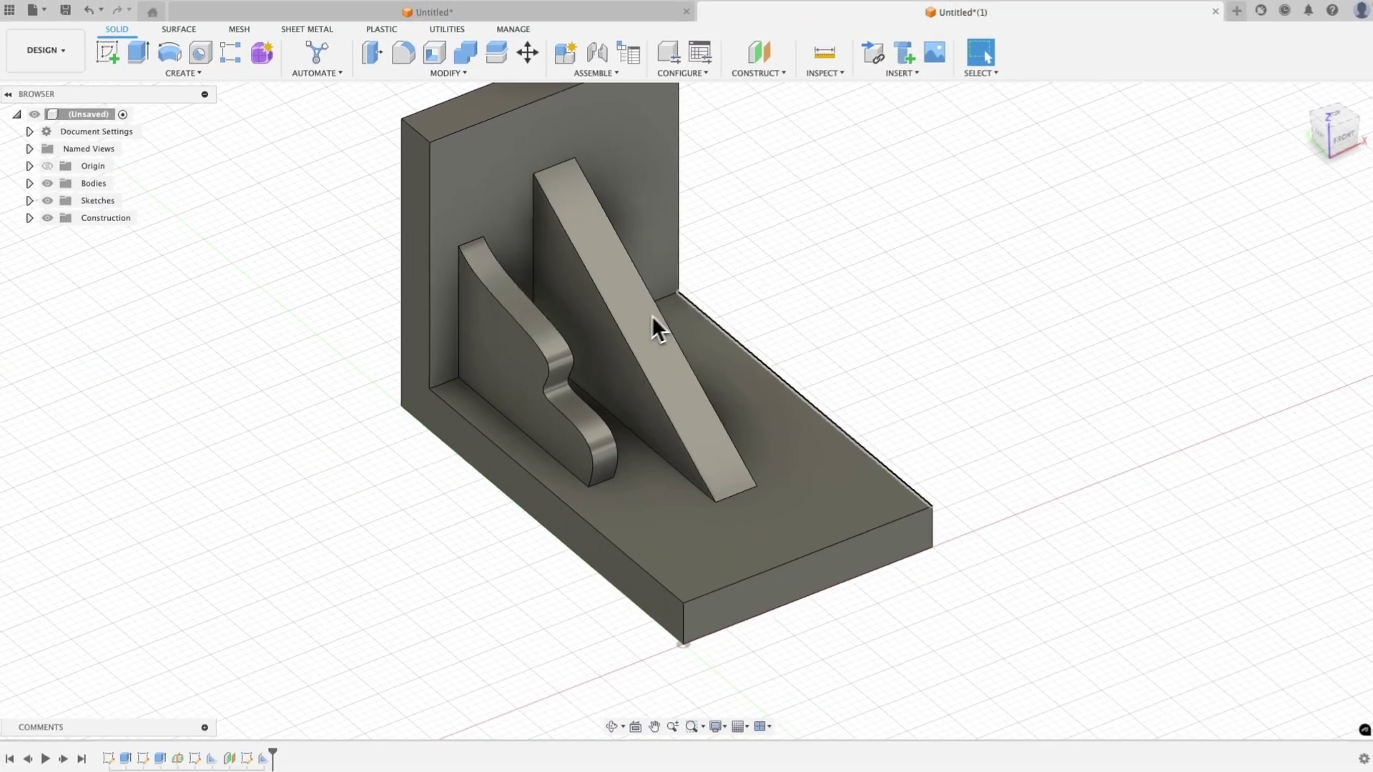